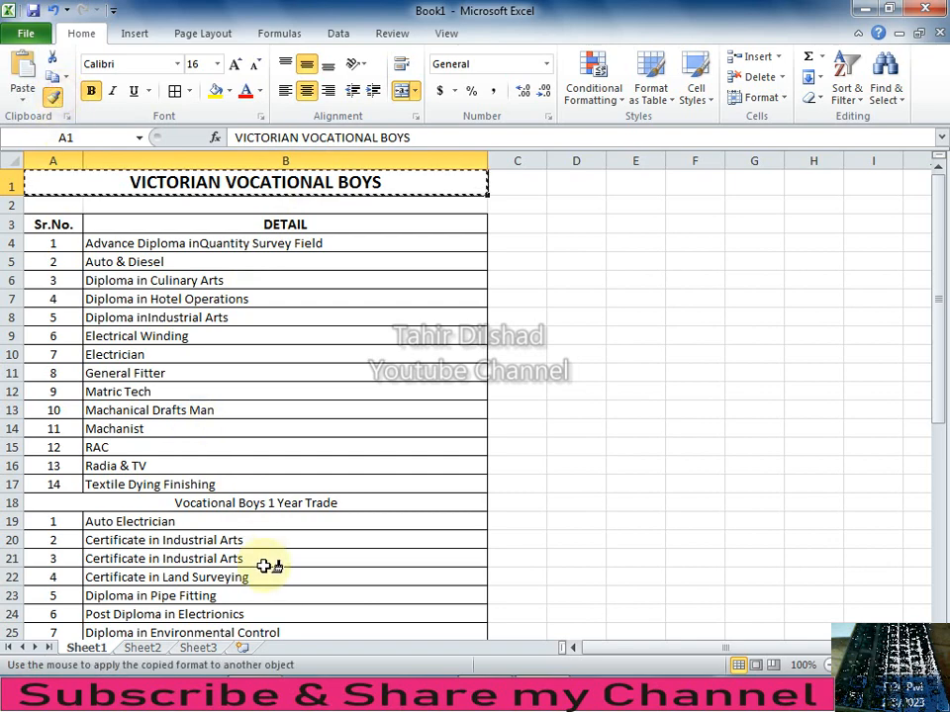
Apply the copied title formatting to the "Vocational Boys 1 Year Trade" heading in row 18.
scroll(253, 565, "down", 2)
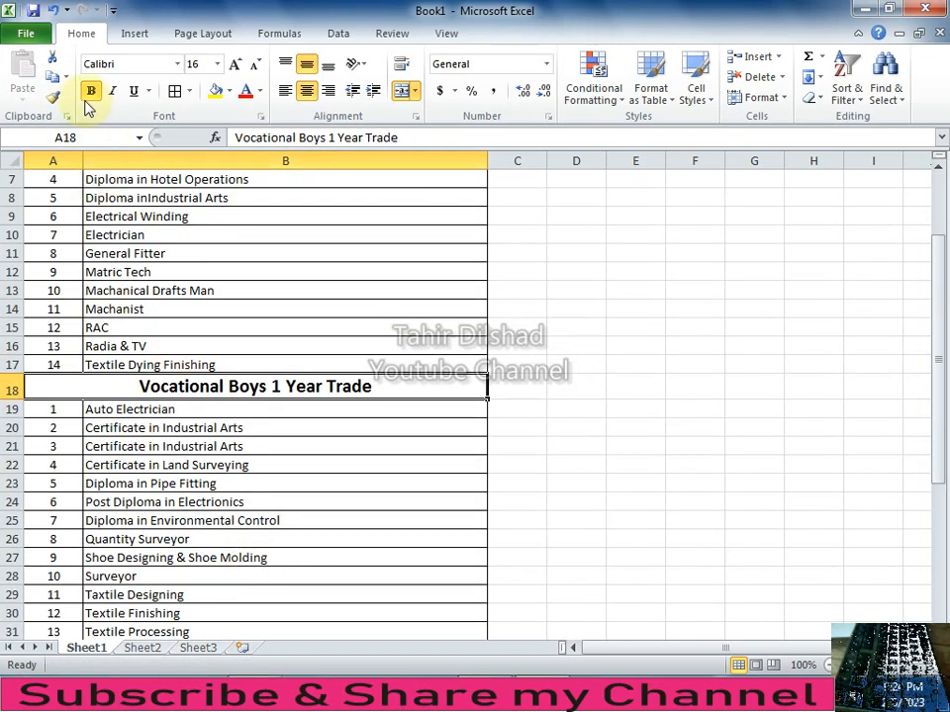
Try to copy the row 18 heading format onto the unmerged "Crash Program ( 6 Months)" cell B37, and undo it.
left_click(53, 99)
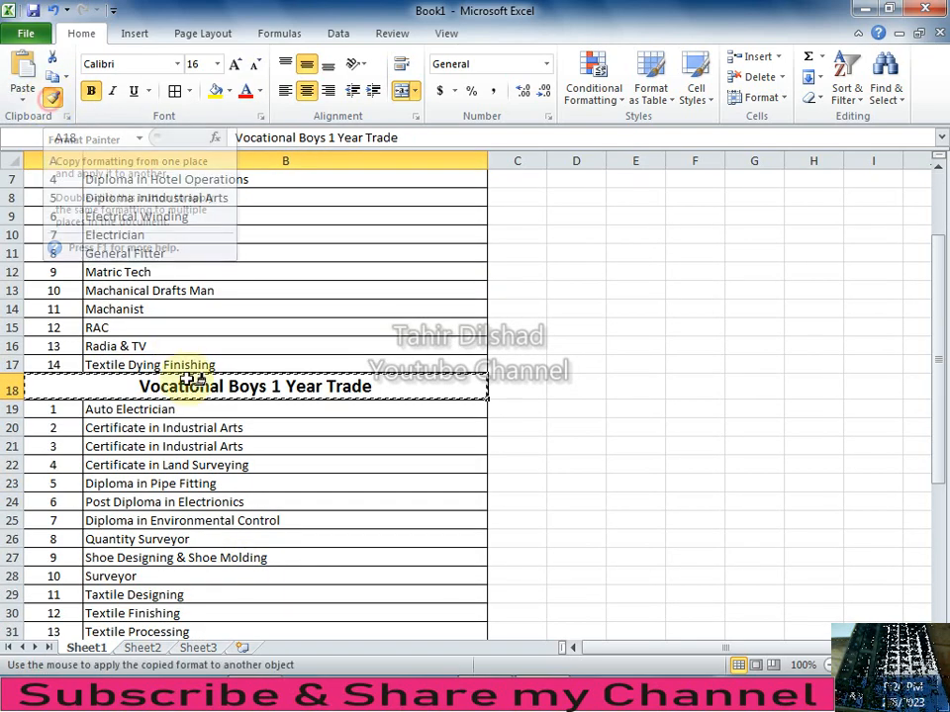
scroll(245, 484, "down", 6)
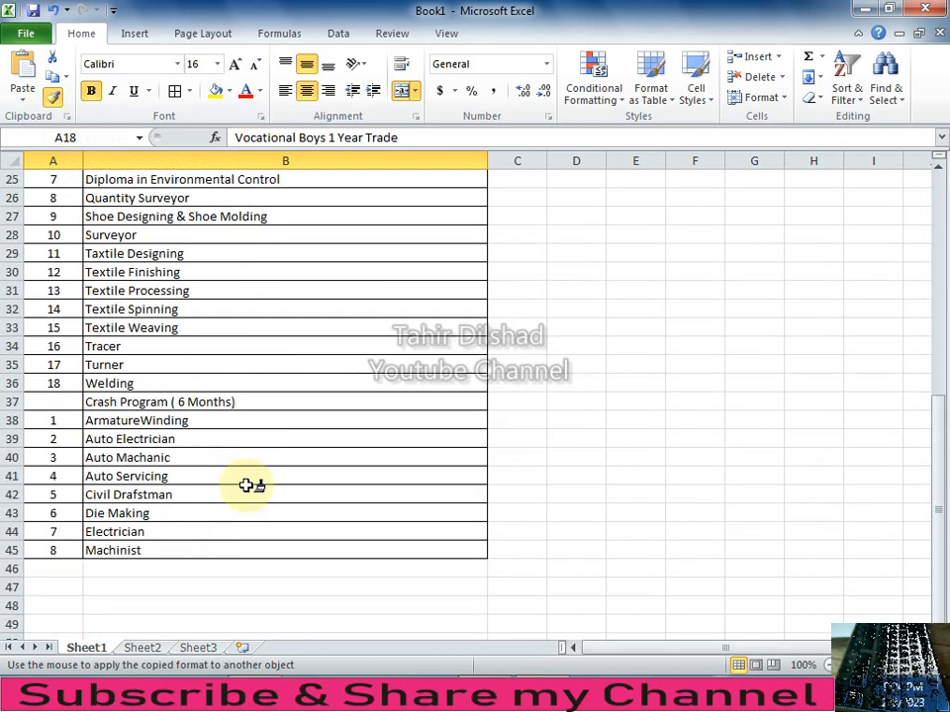
left_click(182, 402)
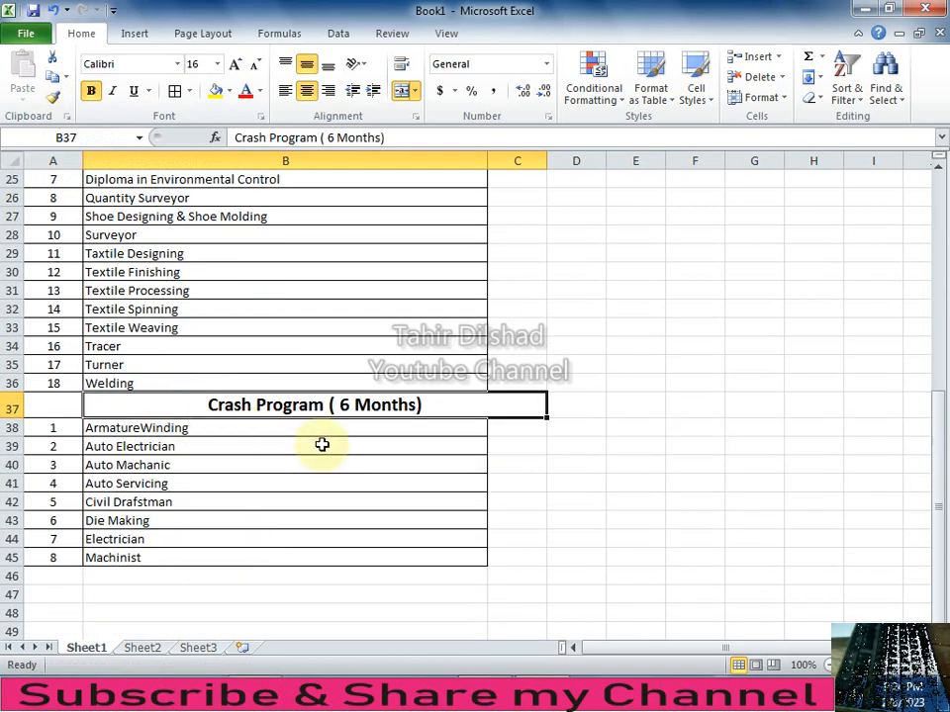
left_click(212, 441)
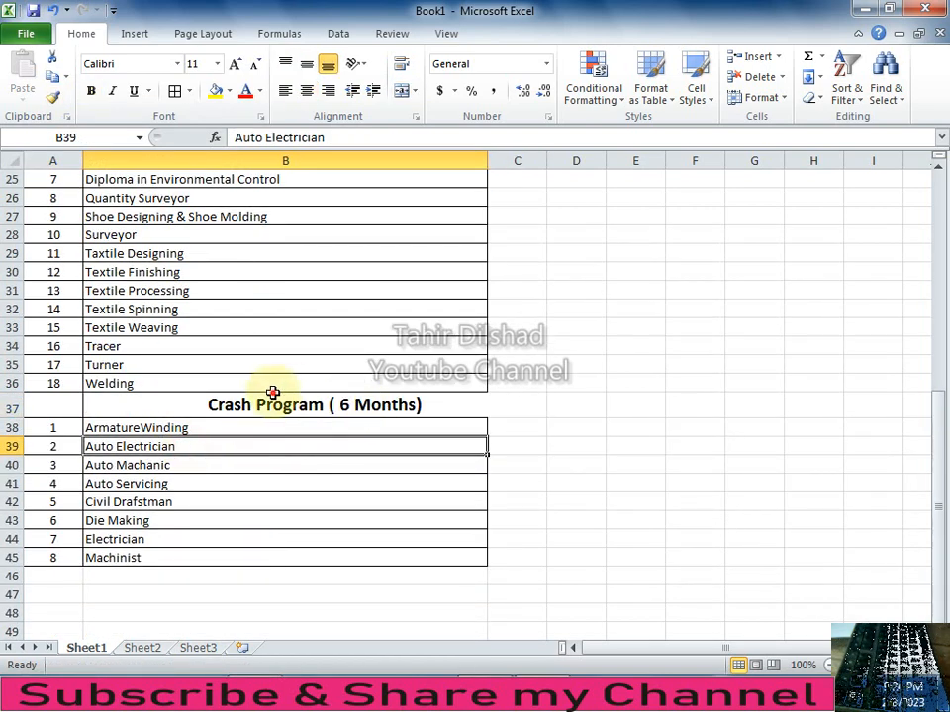
left_click(271, 403)
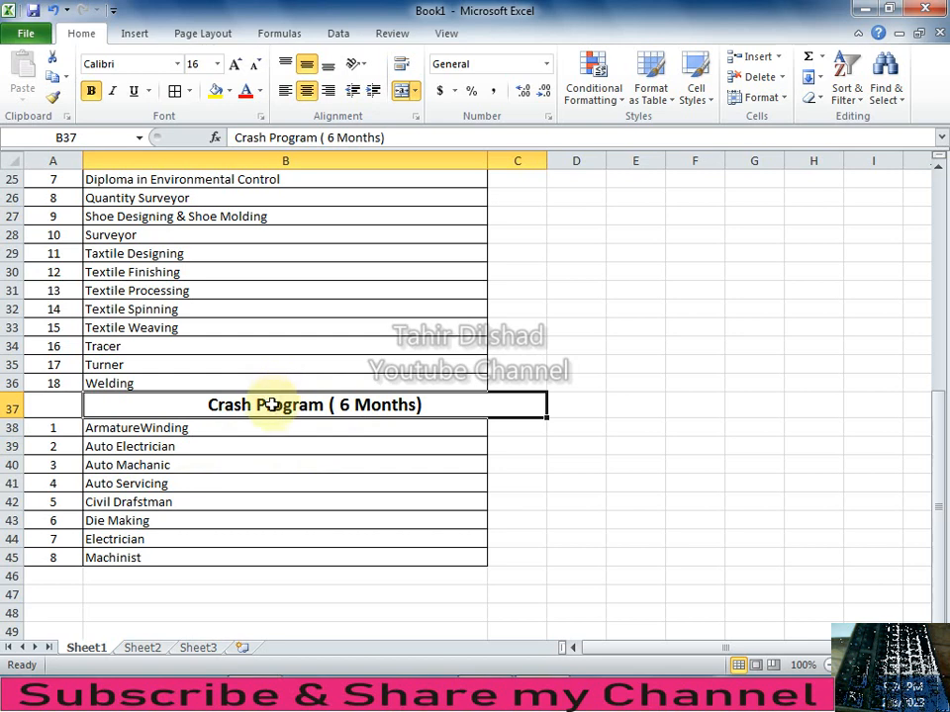
left_click(56, 10)
left_click(243, 565)
Merge and center the "Crash Program ( 6 Months)" heading across cells A37 and B37.
left_click_drag(222, 402, 6, 404)
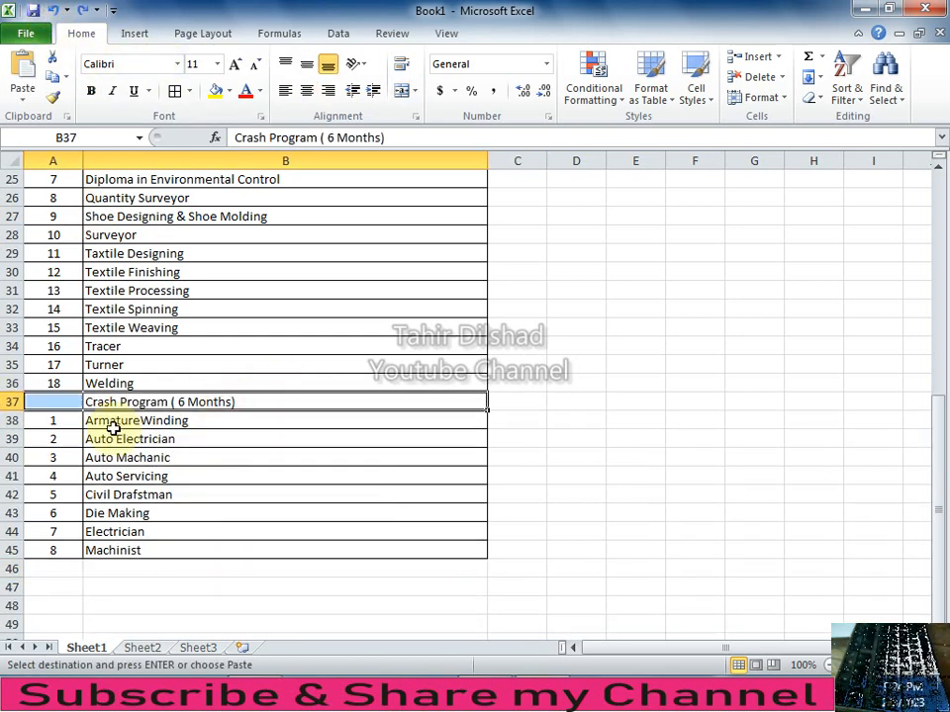
left_click(108, 439)
left_click_drag(81, 401, 131, 410)
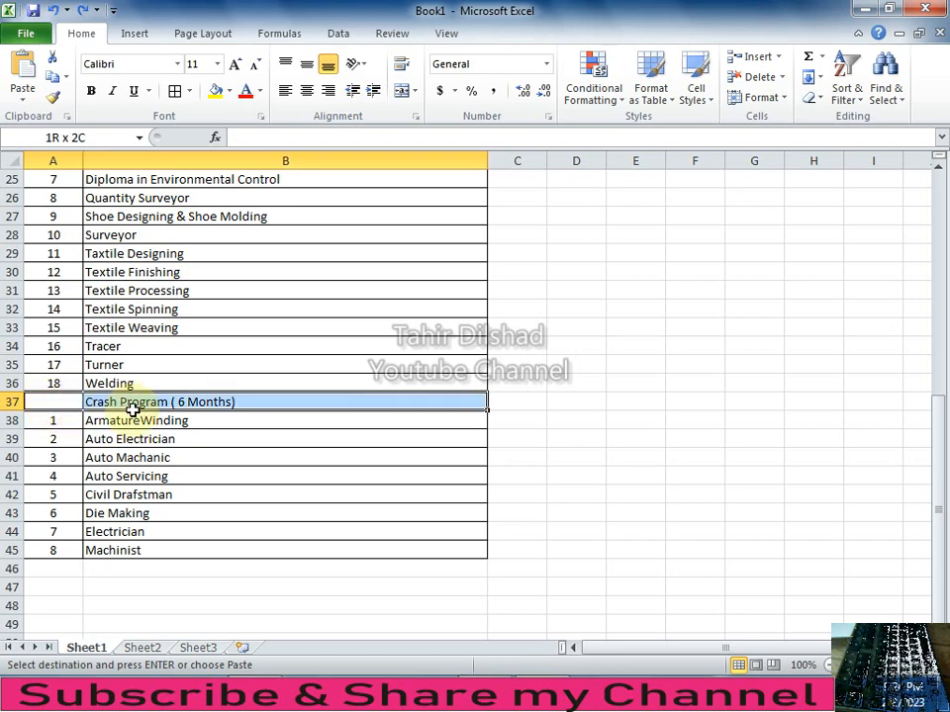
left_click(401, 91)
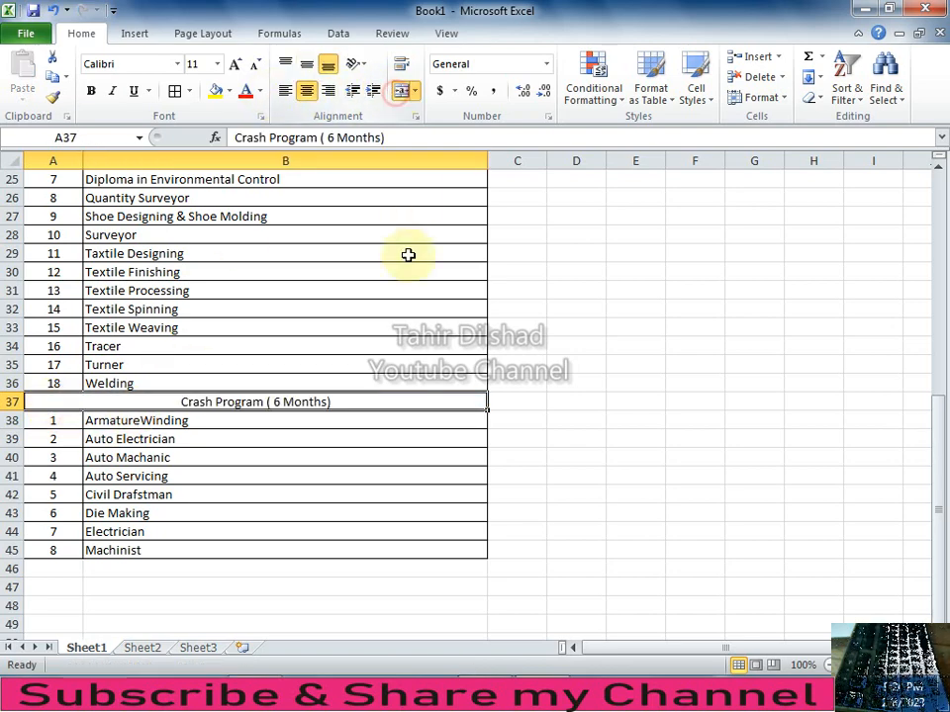
left_click(397, 307)
Copy the formatting of the "Vocational Boys 1 Year Trade" heading to the merged "Crash Program ( 6 Months)" heading with Format Painter.
scroll(333, 208, "up", 4)
left_click(319, 279)
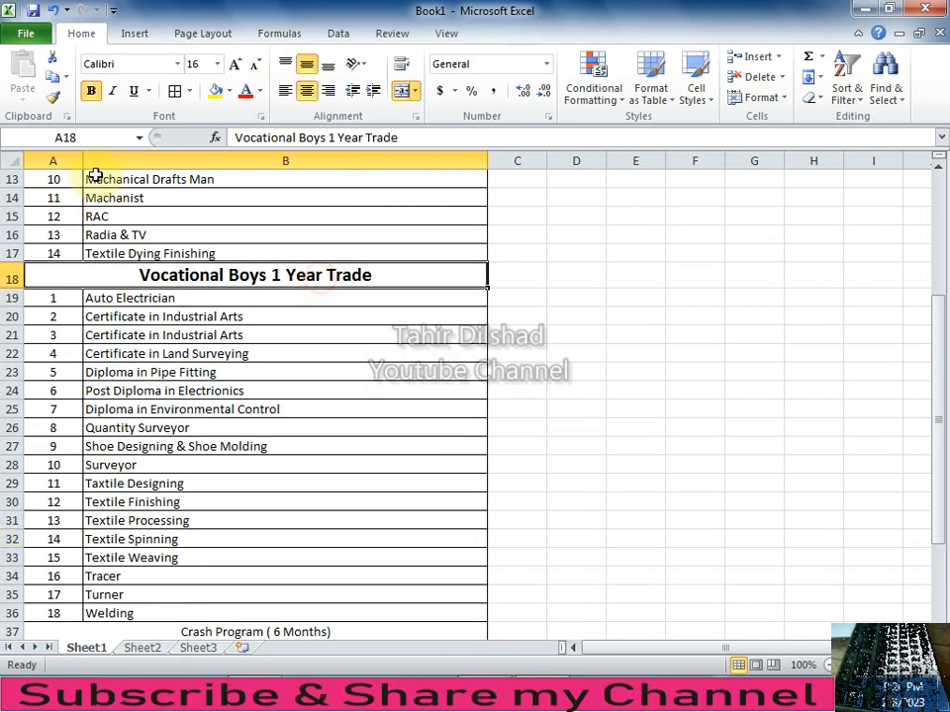
left_click(52, 96)
scroll(218, 584, "down", 1)
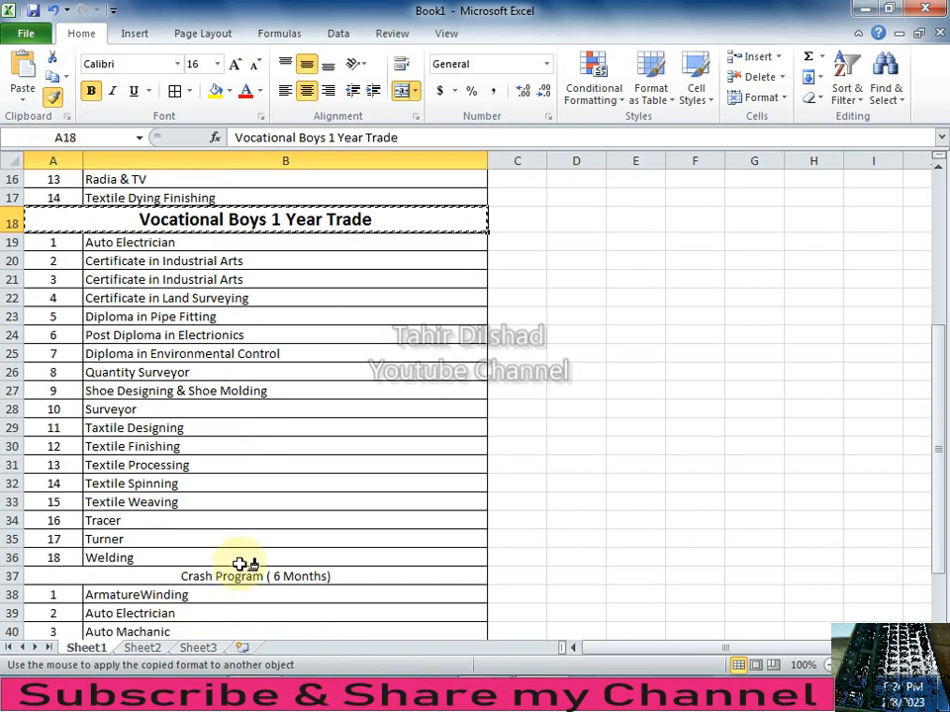
left_click(242, 573)
scroll(286, 617, "down", 3)
left_click(397, 506)
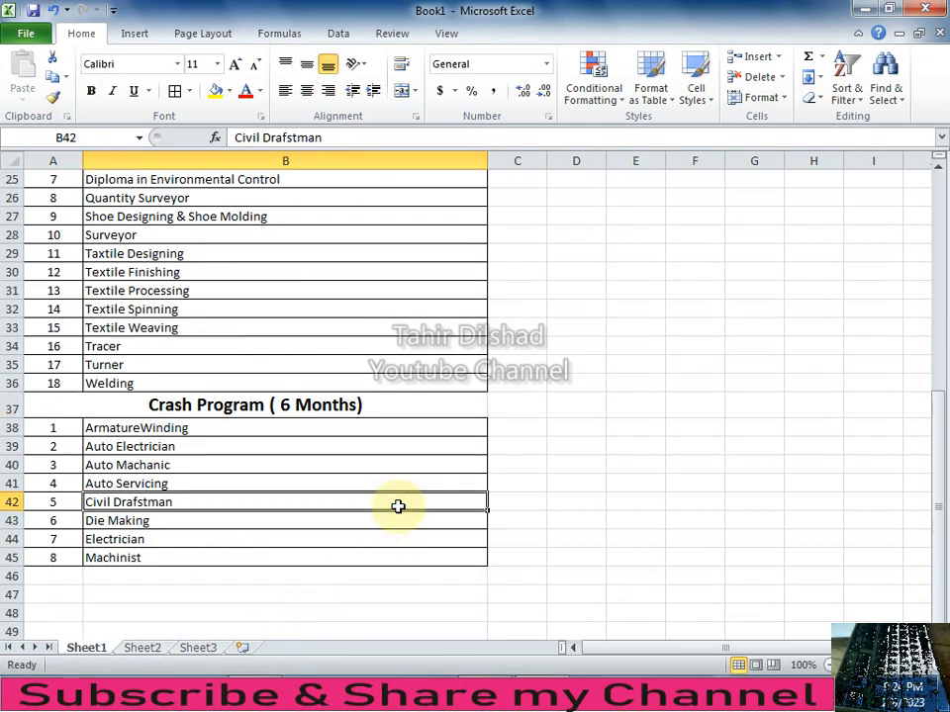
Review the whole formatted list and preview how it fits on the printed page, and return to the worksheet.
scroll(278, 601, "down", 3)
scroll(278, 600, "up", 11)
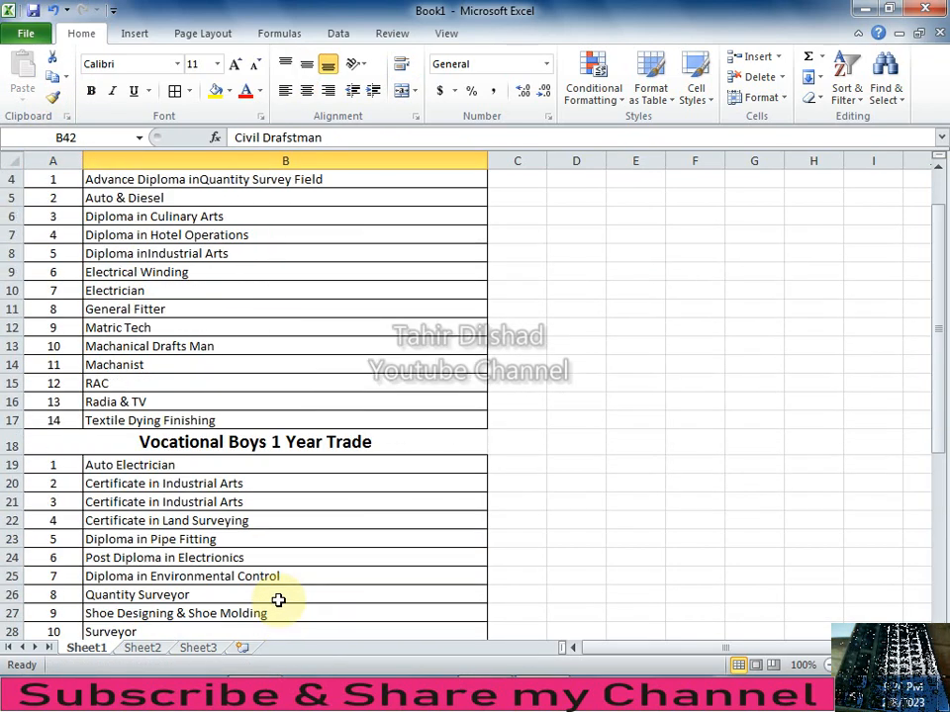
scroll(278, 600, "down", 4)
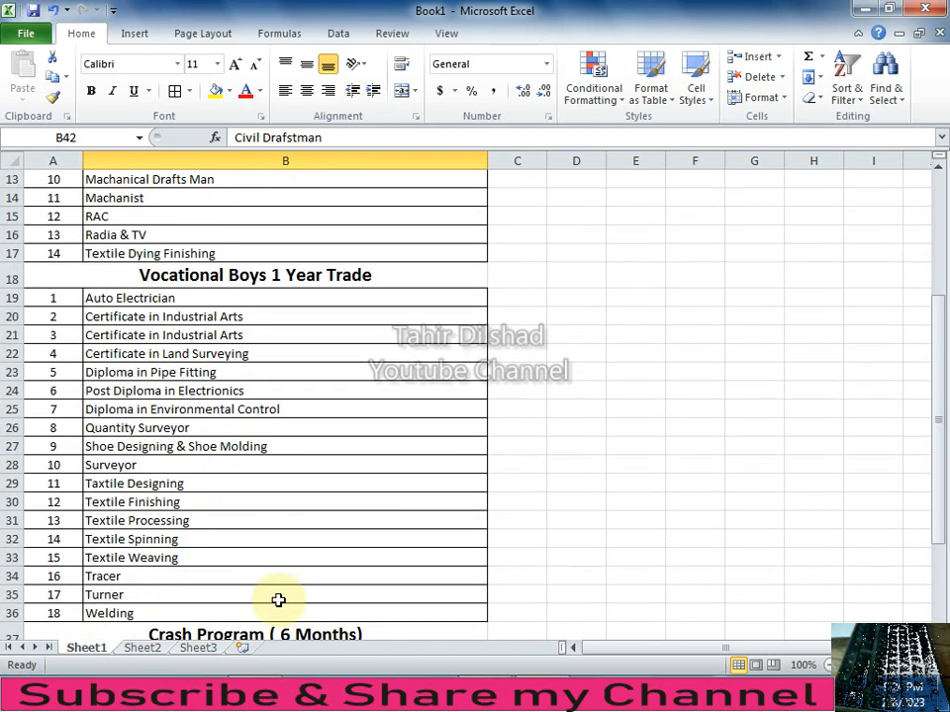
scroll(278, 601, "down", 8)
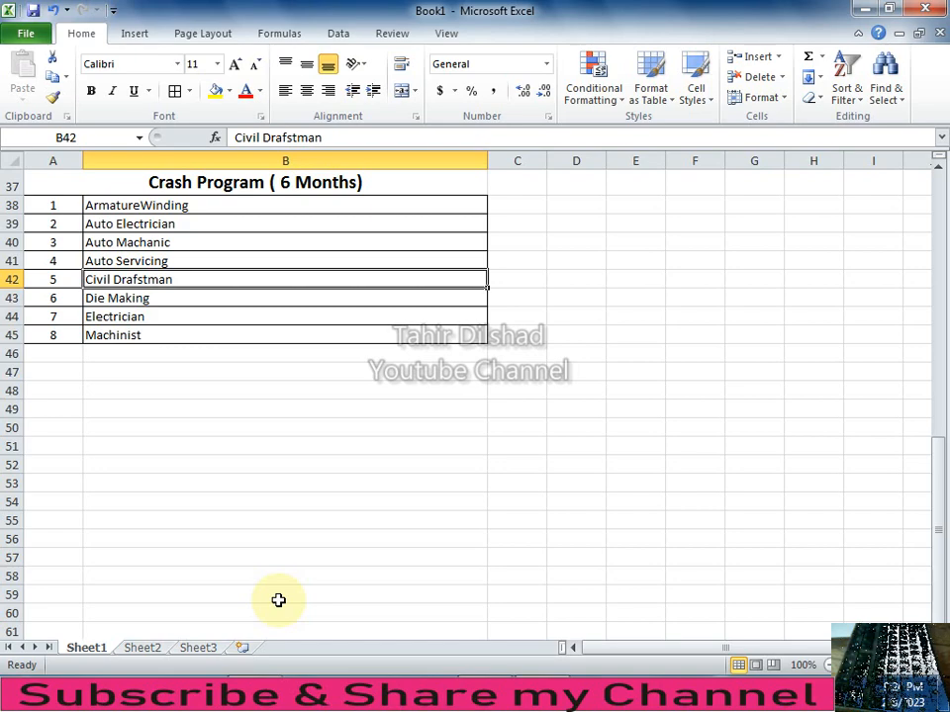
scroll(278, 601, "up", 11)
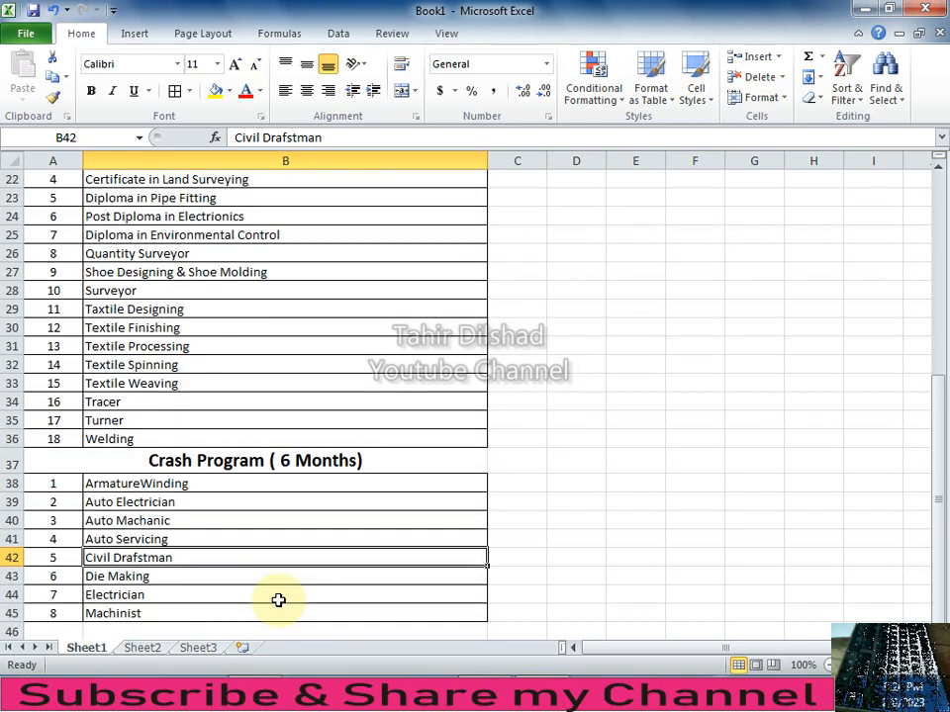
scroll(278, 601, "down", 11)
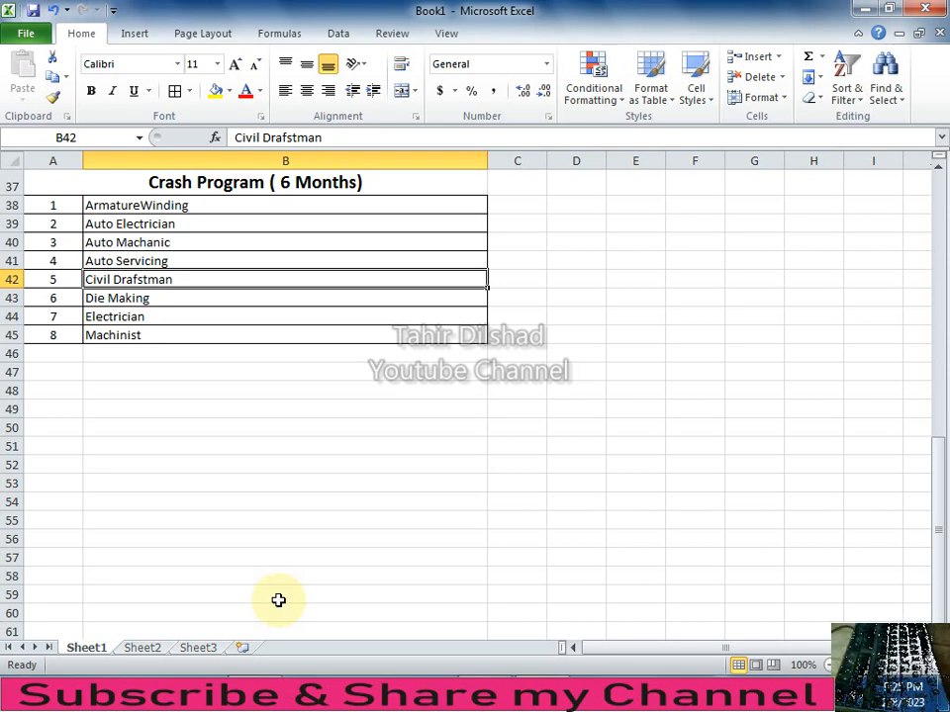
scroll(279, 549, "up", 12)
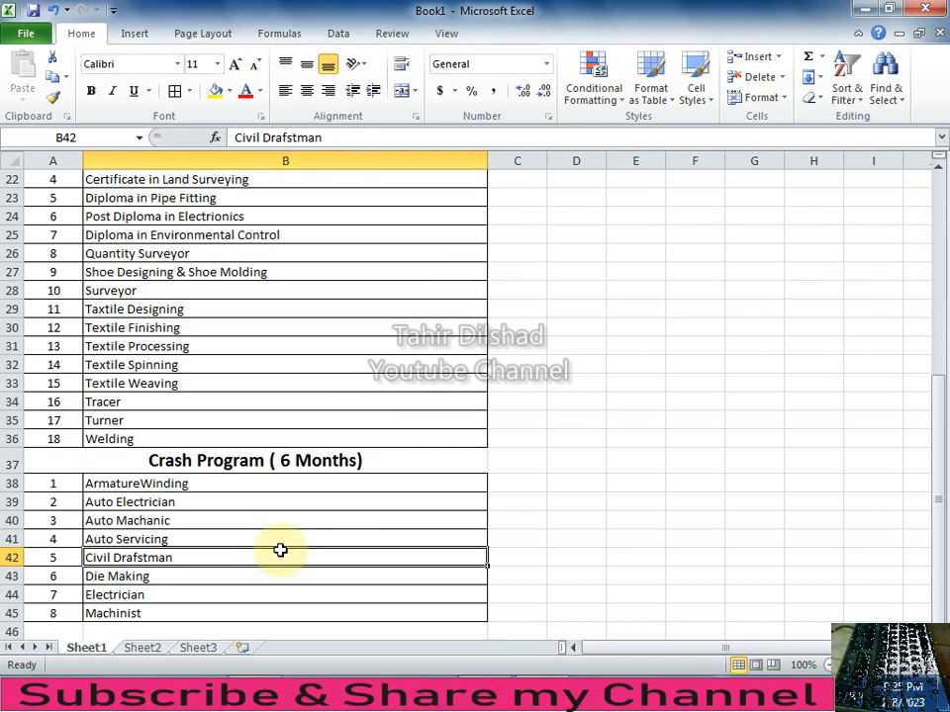
left_click(24, 35)
left_click(30, 279)
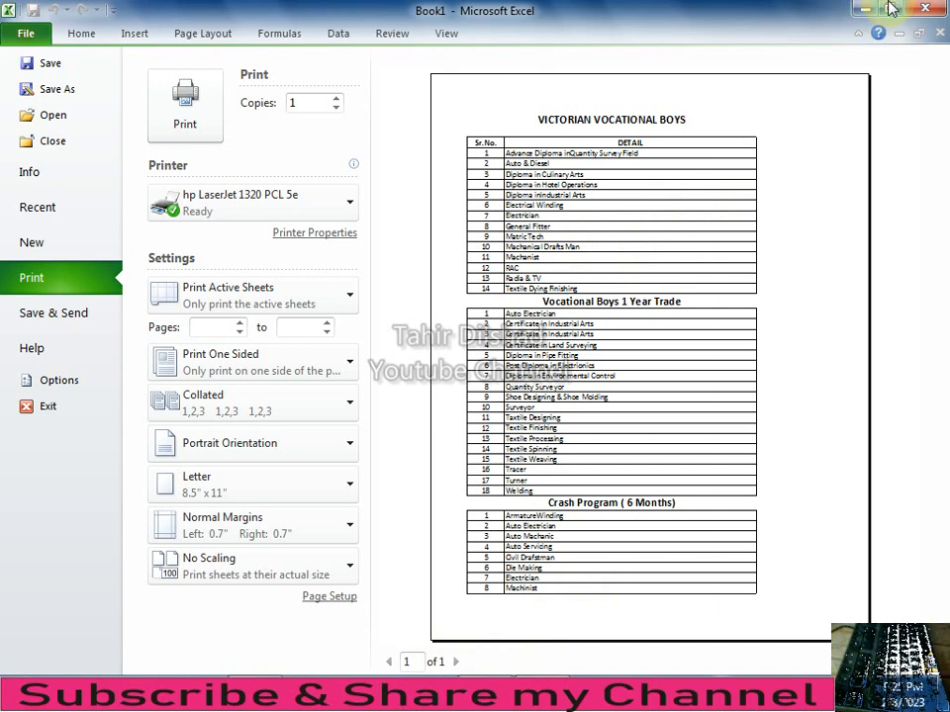
left_click(83, 34)
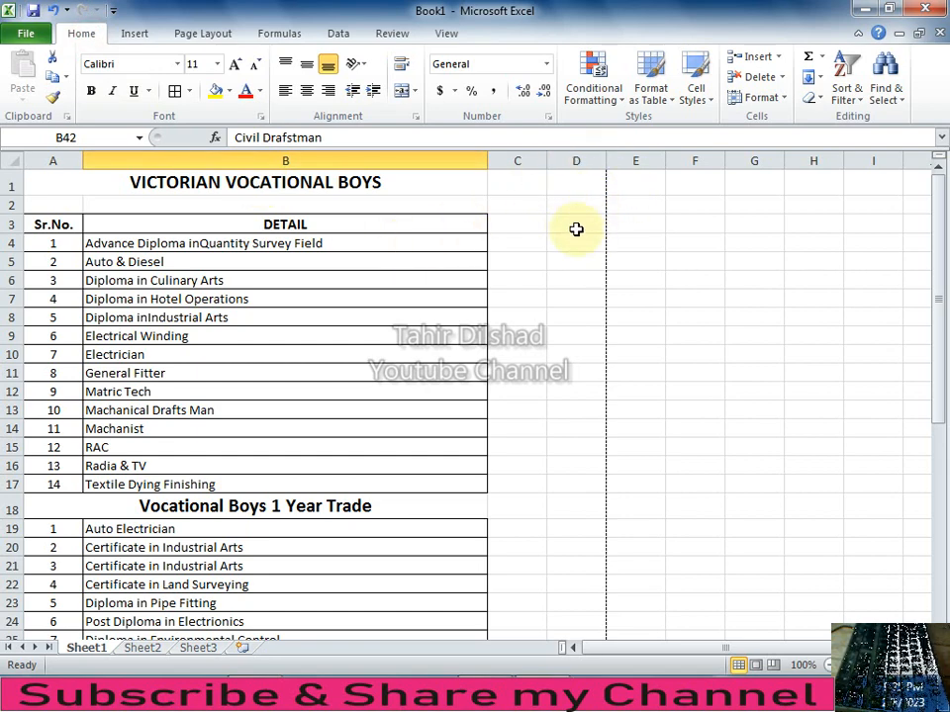
Widen the DETAIL column and the Sr.No. column so the table takes up more of the page width.
scroll(589, 271, "down", 10)
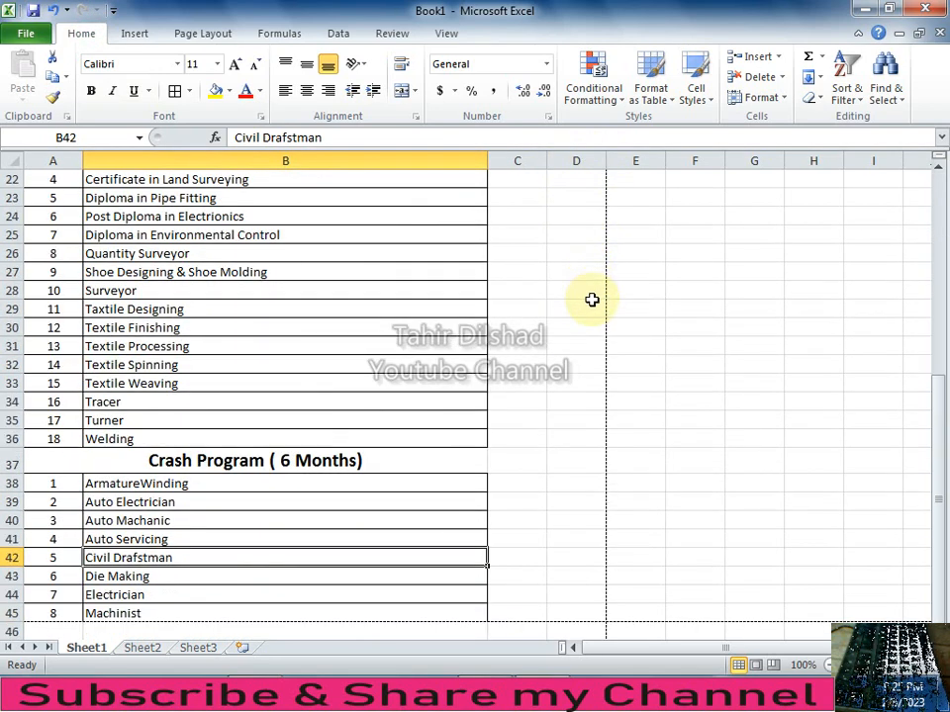
scroll(444, 471, "up", 10)
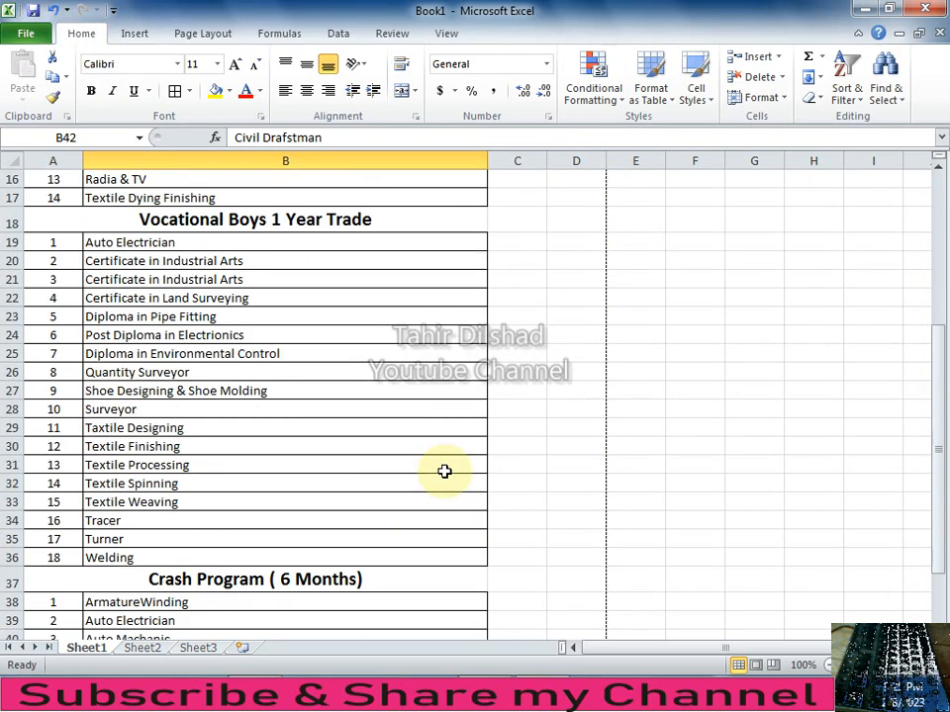
left_click_drag(487, 163, 504, 163)
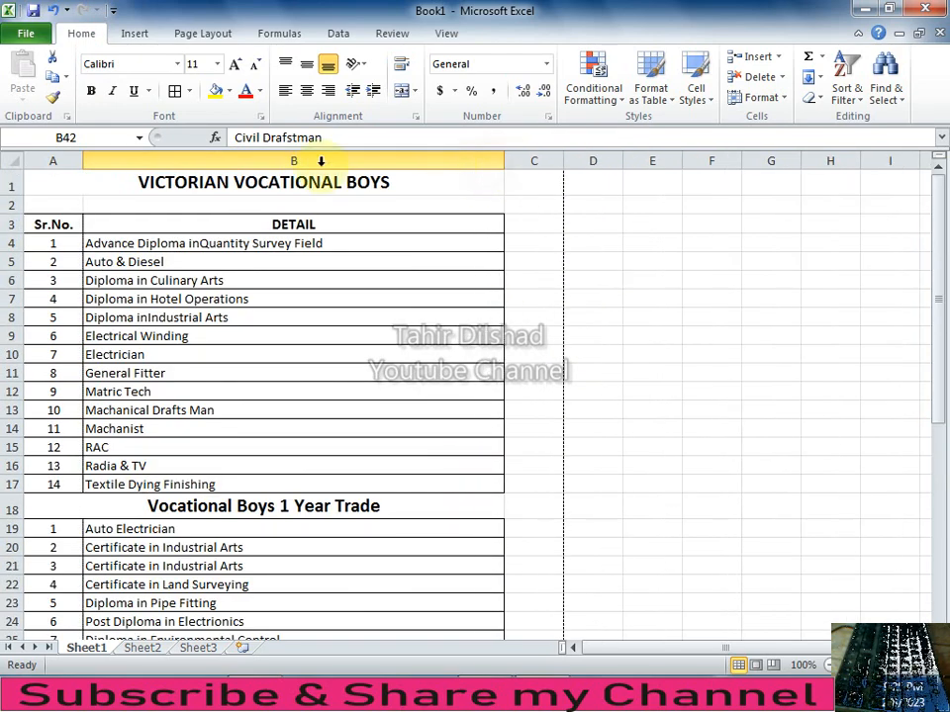
left_click_drag(84, 153, 105, 153)
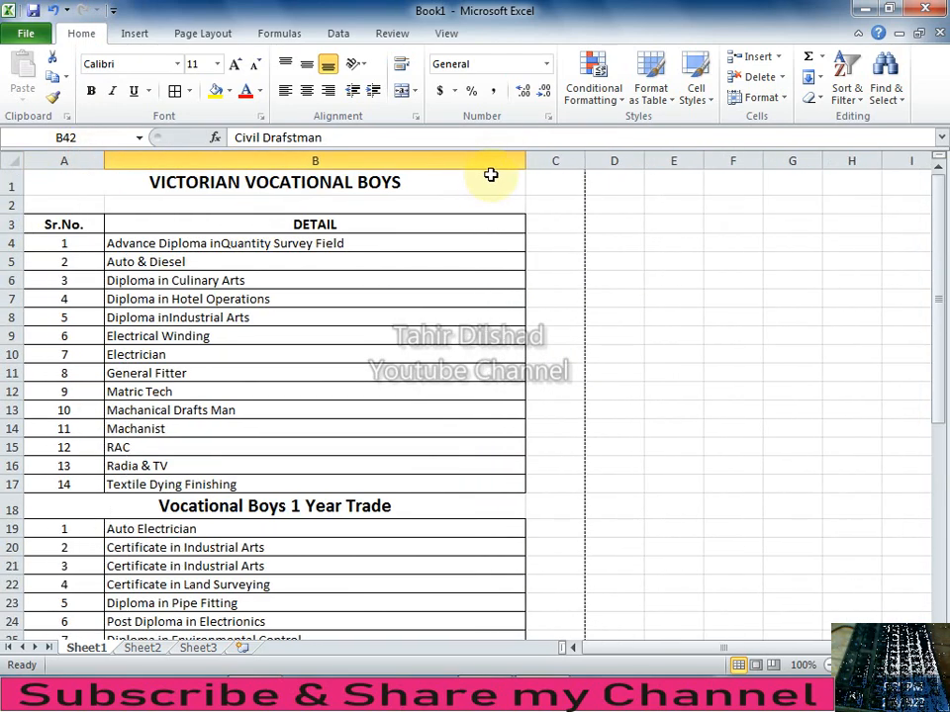
left_click_drag(523, 159, 540, 161)
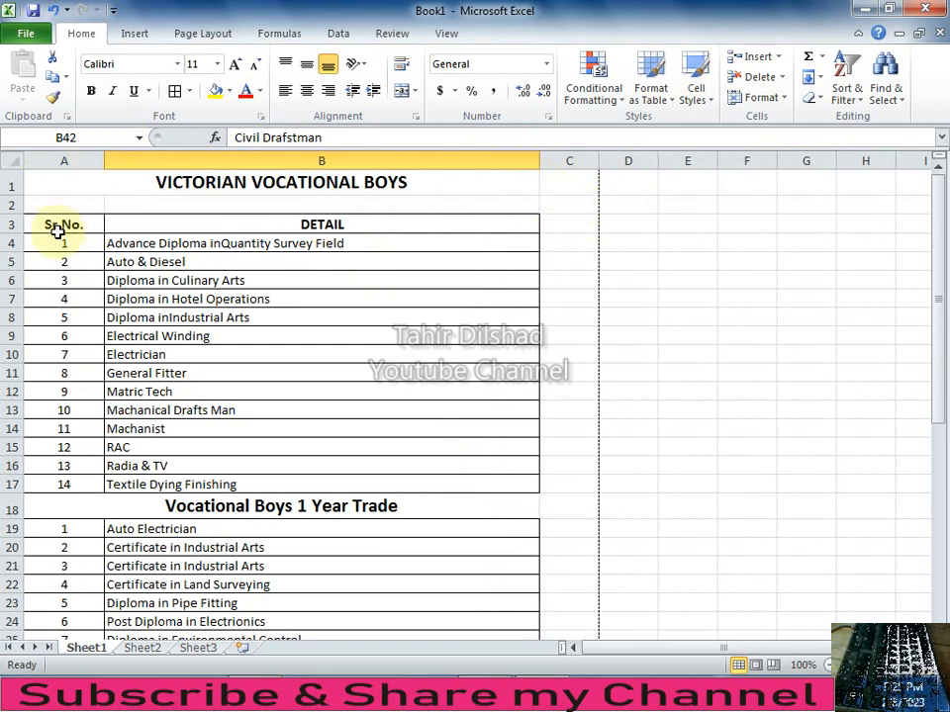
Try enlarging the font of the table range A3:B45 by one size, check its effect on the page breaks, and undo it.
left_click_drag(62, 225, 360, 613)
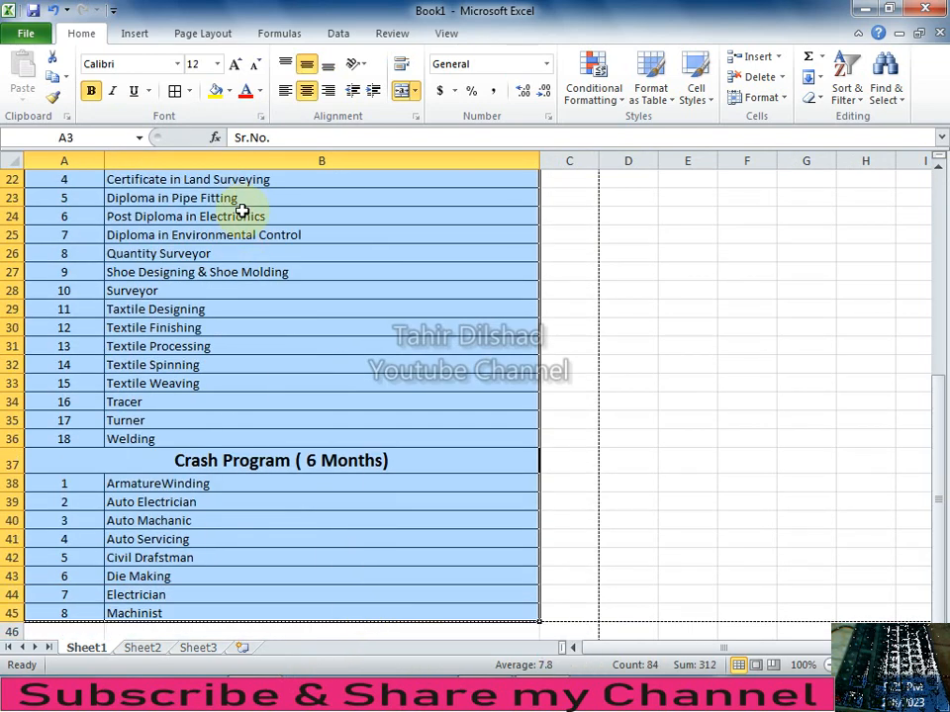
left_click(233, 63)
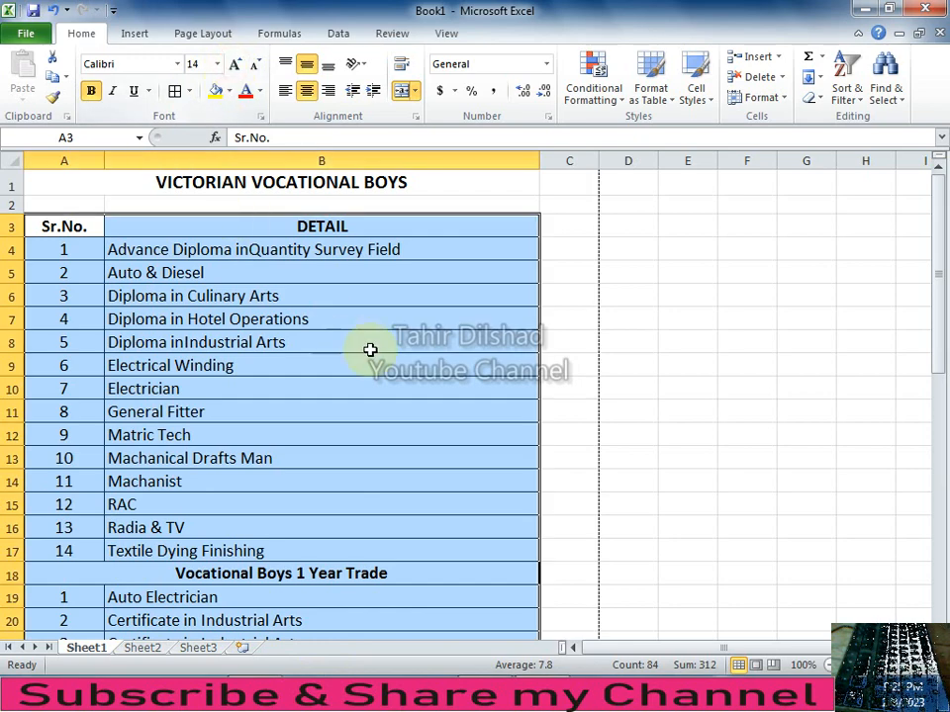
left_click(377, 351)
scroll(386, 396, "down", 8)
scroll(393, 422, "down", 4)
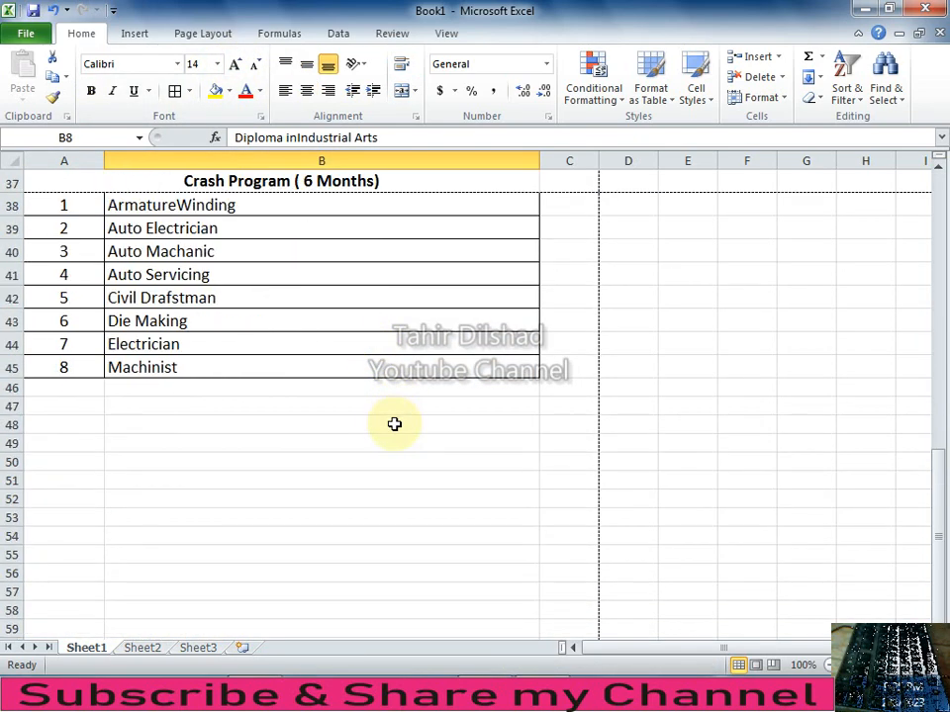
scroll(394, 426, "up", 10)
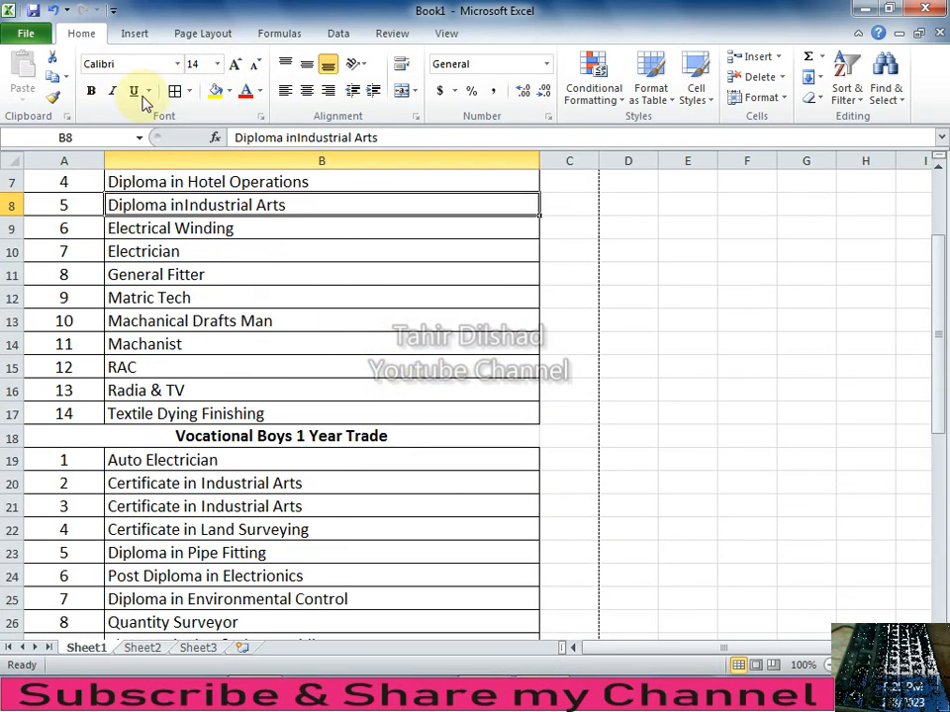
left_click(54, 10)
scroll(368, 309, "up", 1)
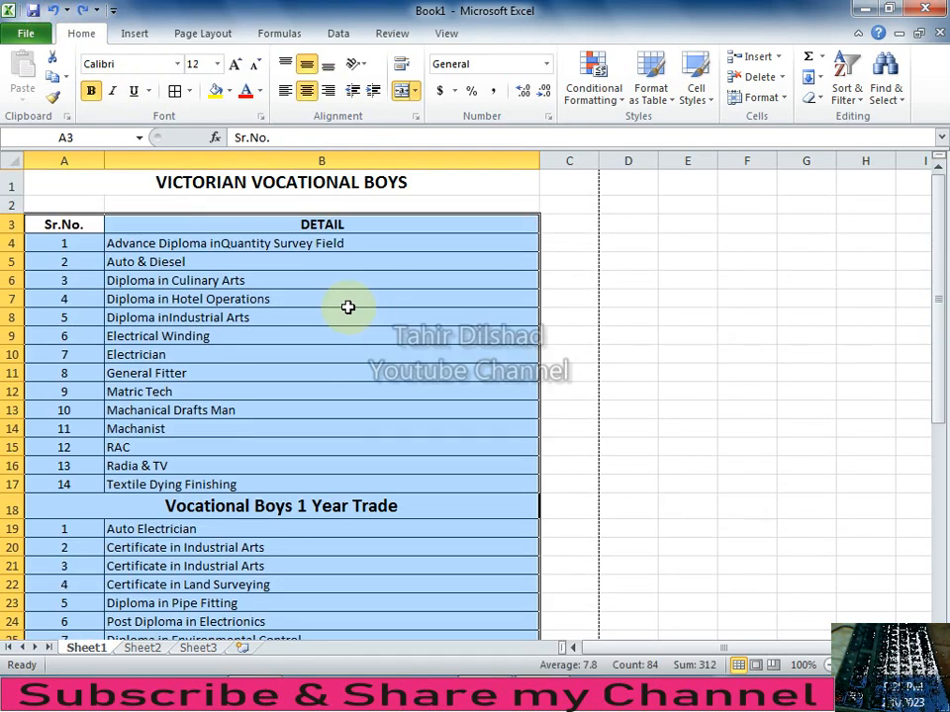
Widen columns B and A slightly more so the table's right edge reaches the page break line.
left_click(491, 237)
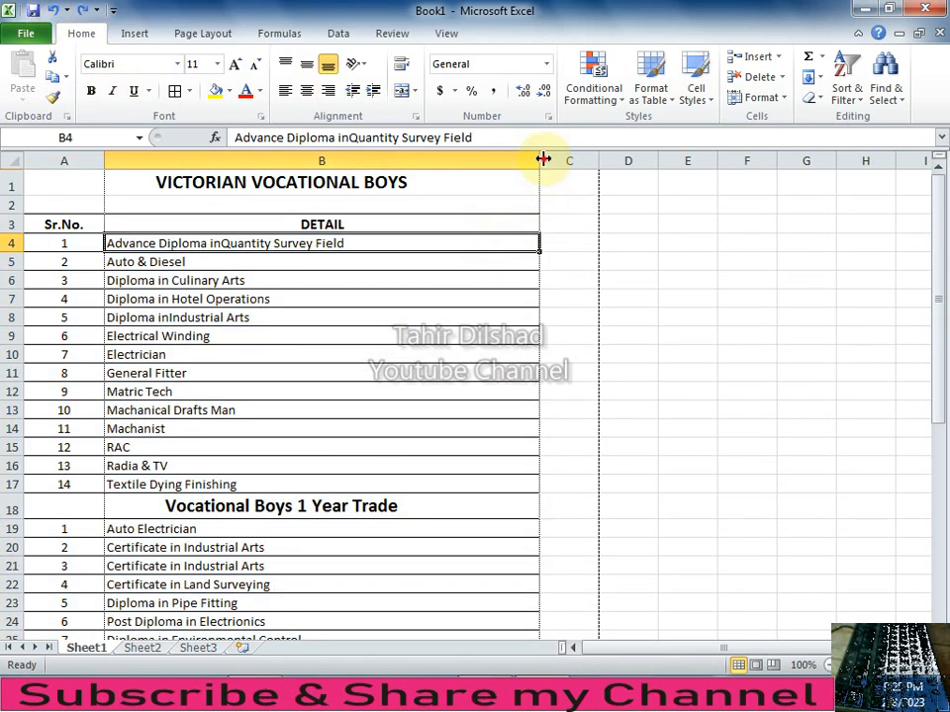
left_click_drag(543, 159, 551, 159)
left_click_drag(109, 158, 113, 159)
scroll(375, 460, "down", 8)
scroll(443, 479, "down", 2)
scroll(443, 479, "up", 9)
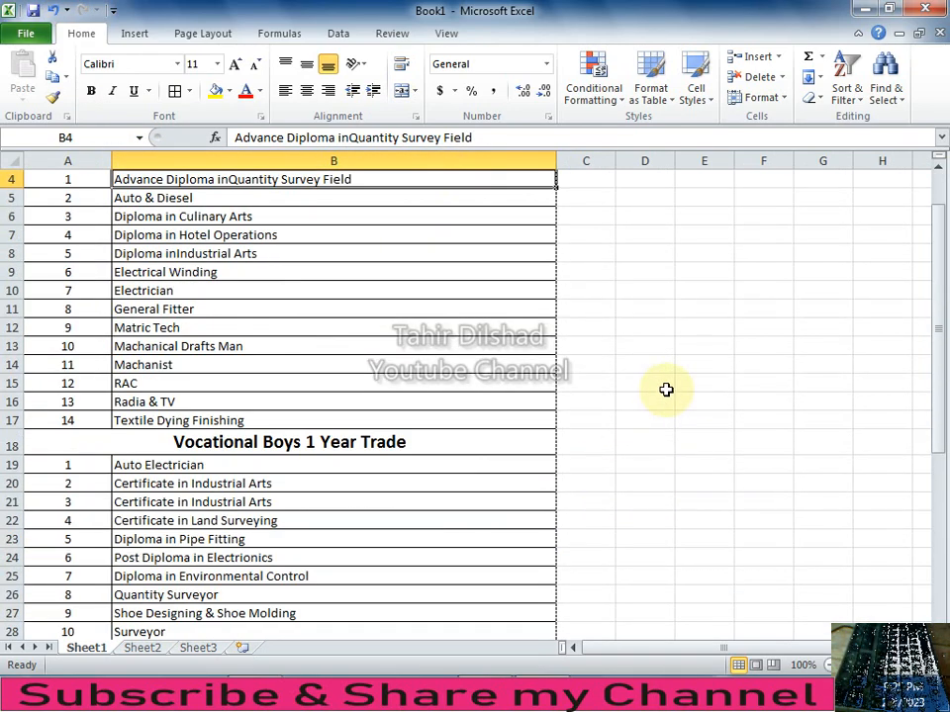
Shrink the height of blank row 2 between the title and the table header, and check the list.
scroll(665, 390, "up", 1)
mouse_move(20, 196)
left_mouse_down()
mouse_move(16, 210)
mouse_move(16, 196)
left_mouse_up()
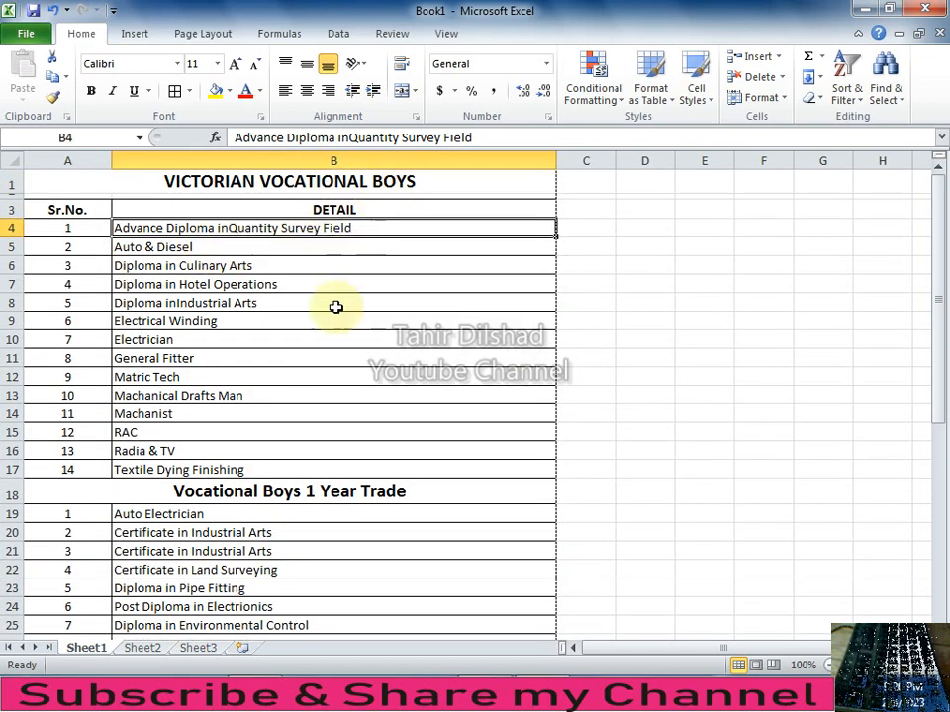
scroll(308, 514, "down", 11)
scroll(311, 508, "down", 2)
scroll(204, 492, "up", 13)
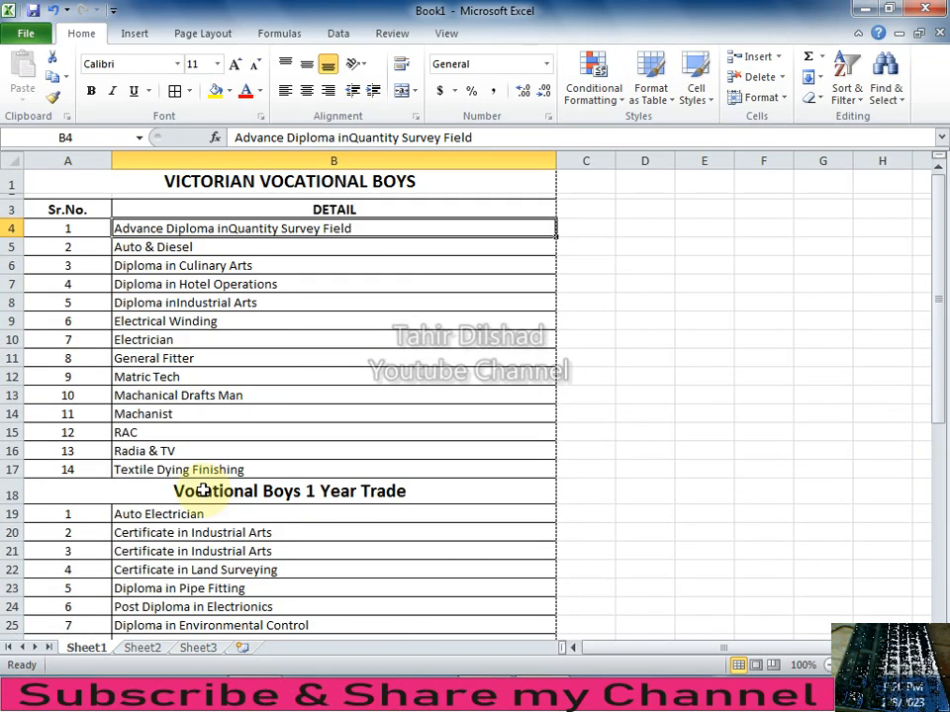
Preview the printed page of the trade list, return to the sheet, and look through the whole list.
left_click(399, 396)
left_click(24, 33)
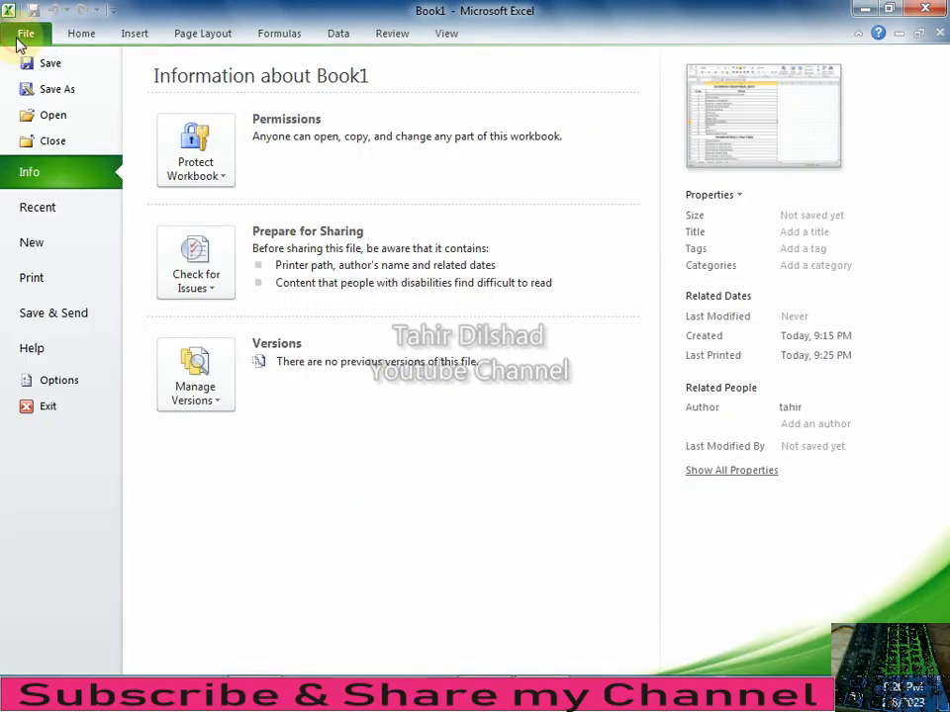
left_click(61, 281)
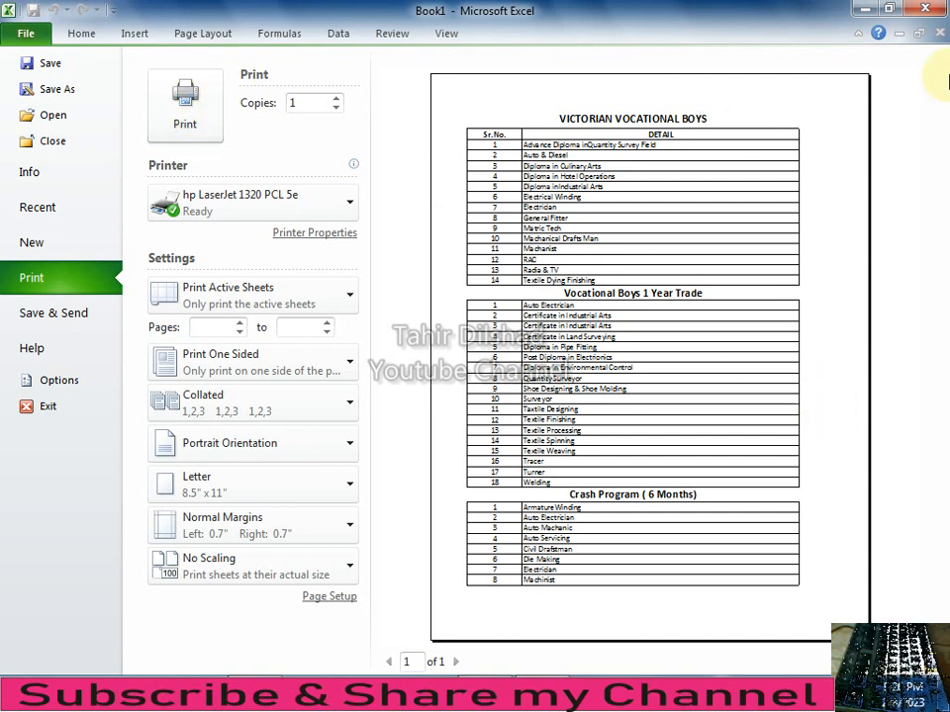
left_click(81, 36)
scroll(430, 407, "down", 10)
scroll(430, 407, "down", 5)
scroll(431, 407, "up", 15)
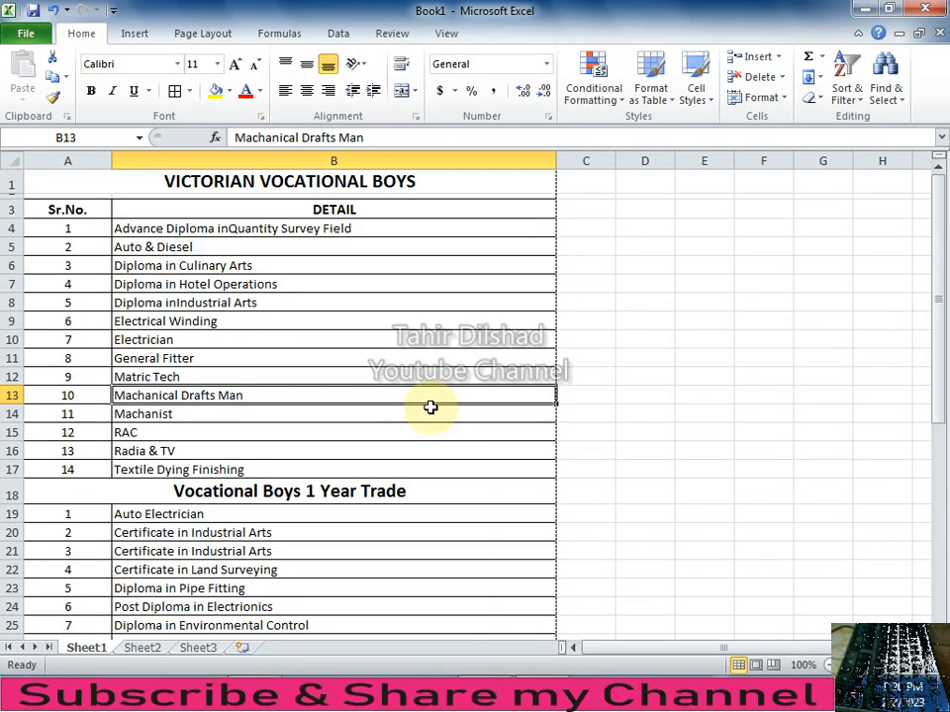
Check the formatting of the column headers, the main title and the two section headings in rows 18 and 37.
left_click(84, 210)
left_click(169, 211)
left_click(237, 174)
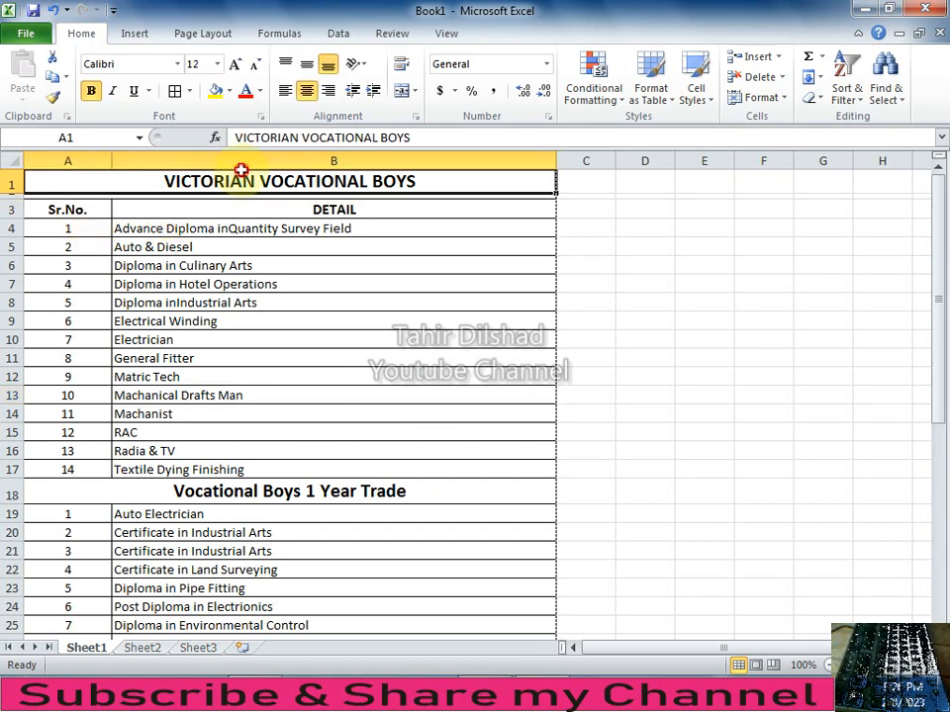
left_click(276, 491)
scroll(131, 339, "down", 7)
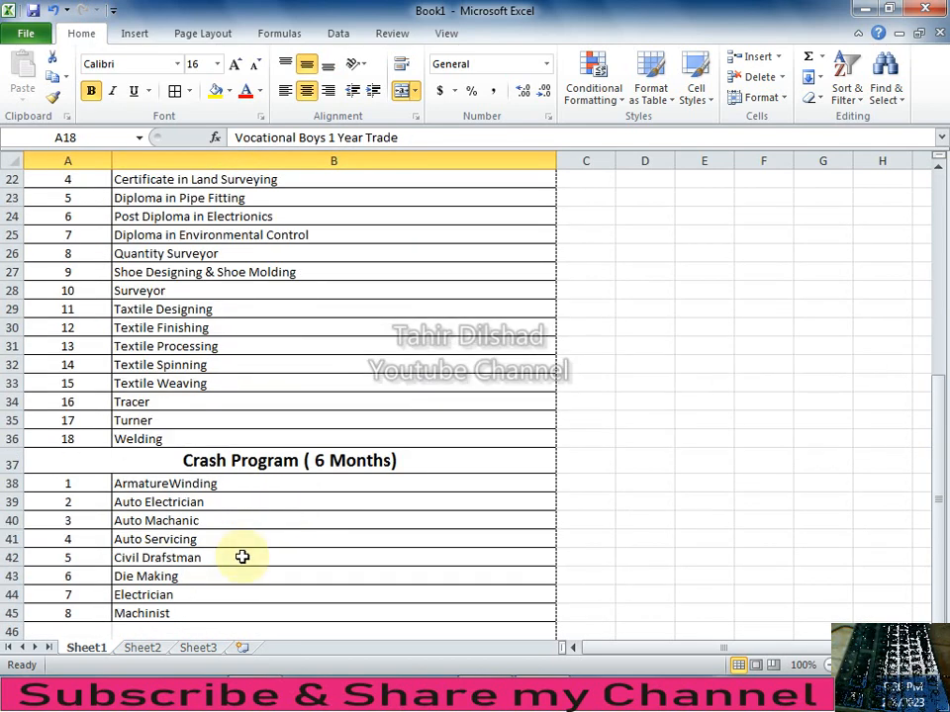
left_click(91, 462)
scroll(301, 511, "up", 7)
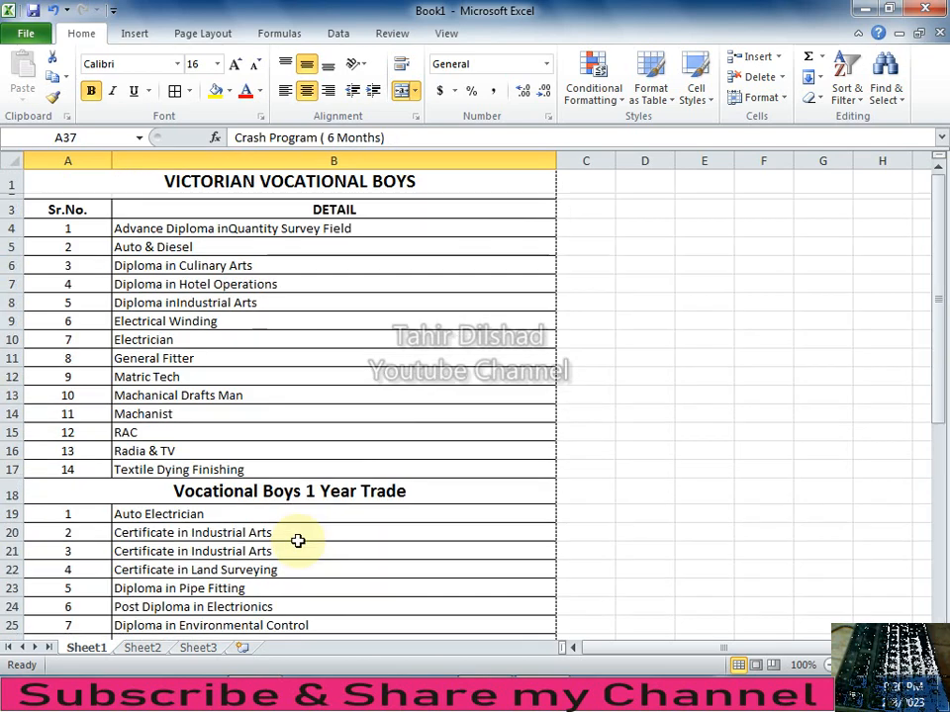
Widen the Sr.No. column and the DETAIL column slightly so the table fills more of the page width.
left_click(148, 229)
mouse_move(107, 159)
left_mouse_down()
mouse_move(95, 159)
mouse_move(117, 159)
left_mouse_up()
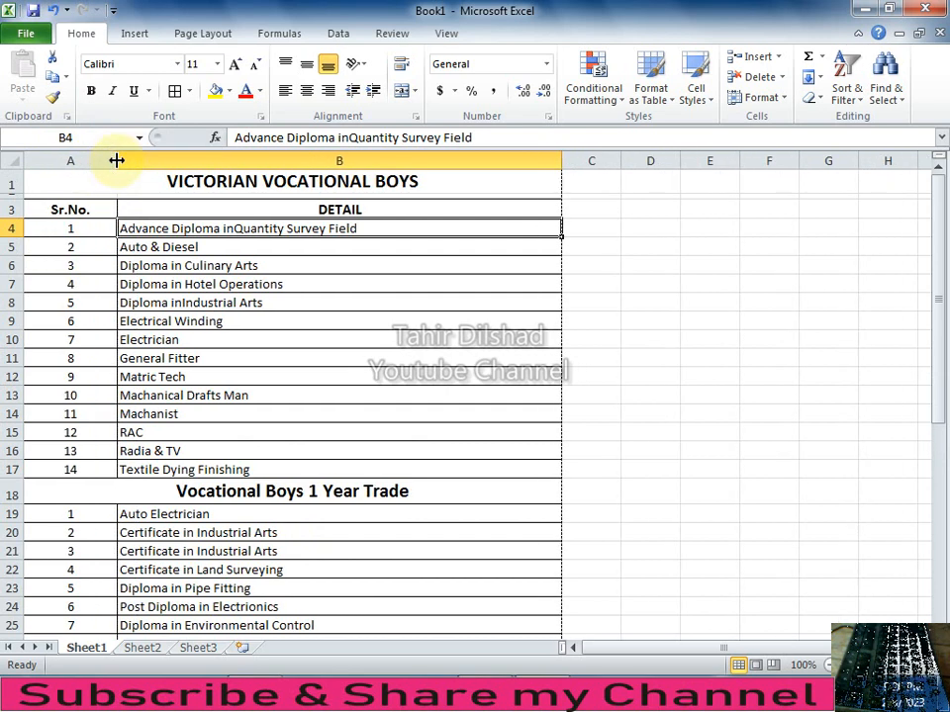
left_click_drag(560, 159, 575, 160)
Refill the serial numbers 1 to 14 down A4:A17 from the first number.
left_click(83, 231)
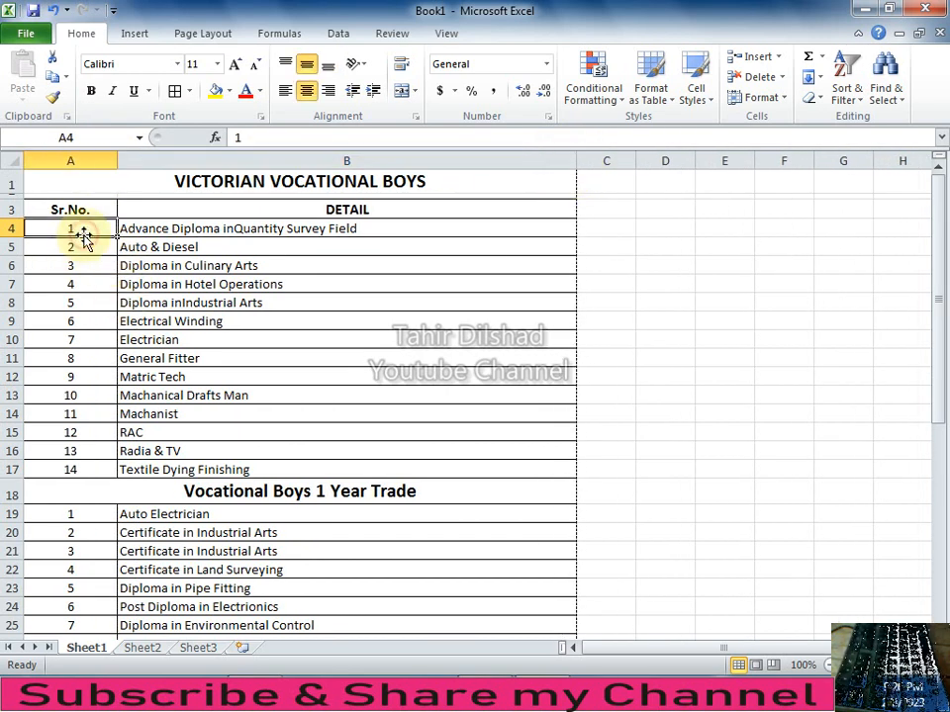
left_click_drag(90, 231, 110, 473)
left_click(265, 371)
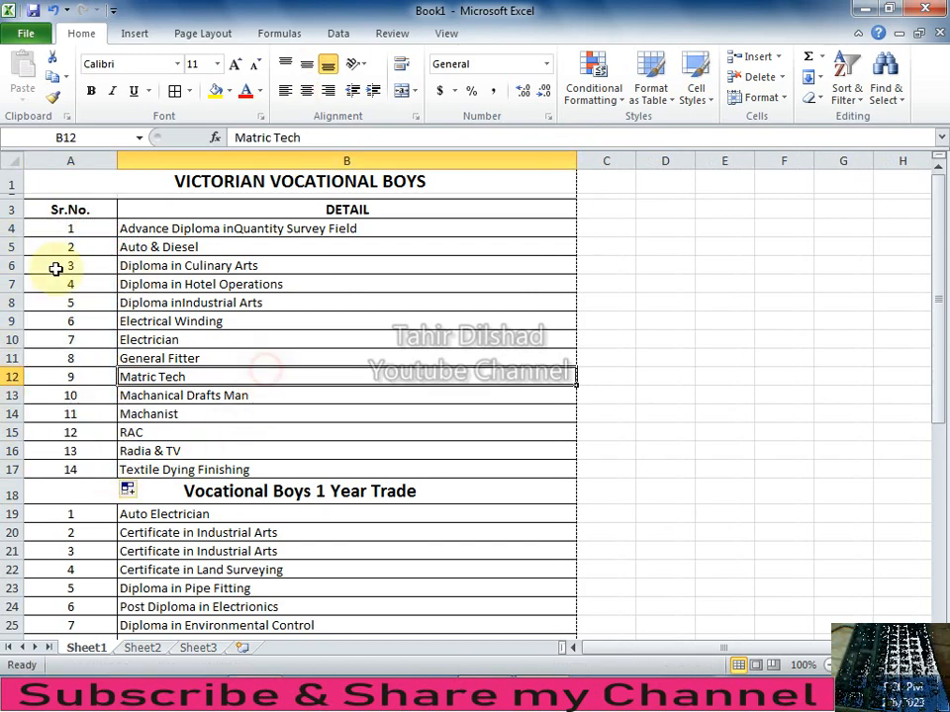
Apply All Borders to the table range A3:B45.
left_click_drag(29, 206, 403, 531)
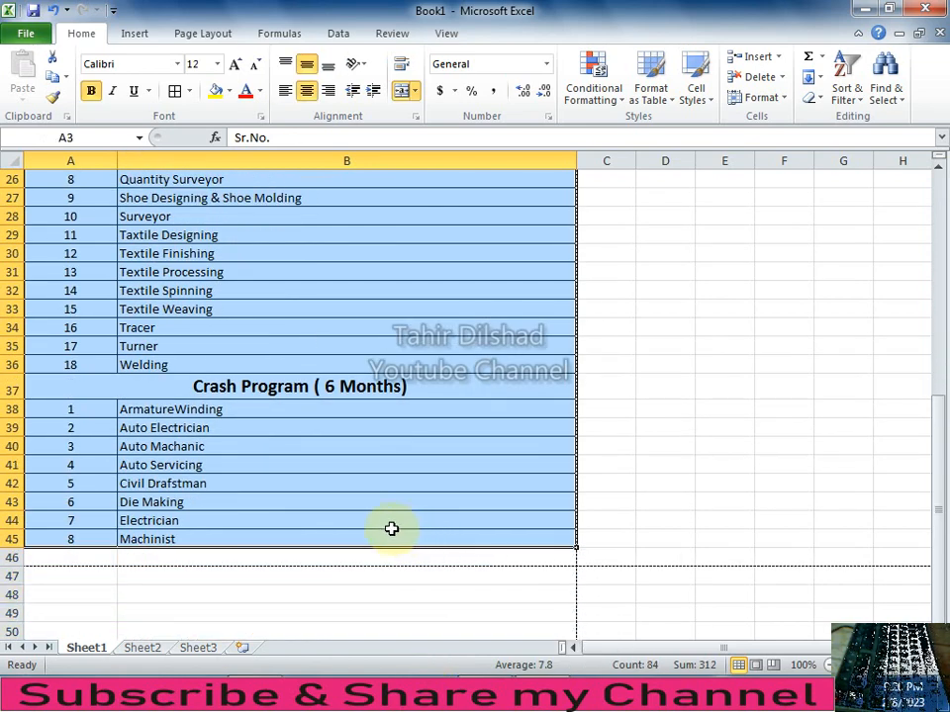
left_click(190, 91)
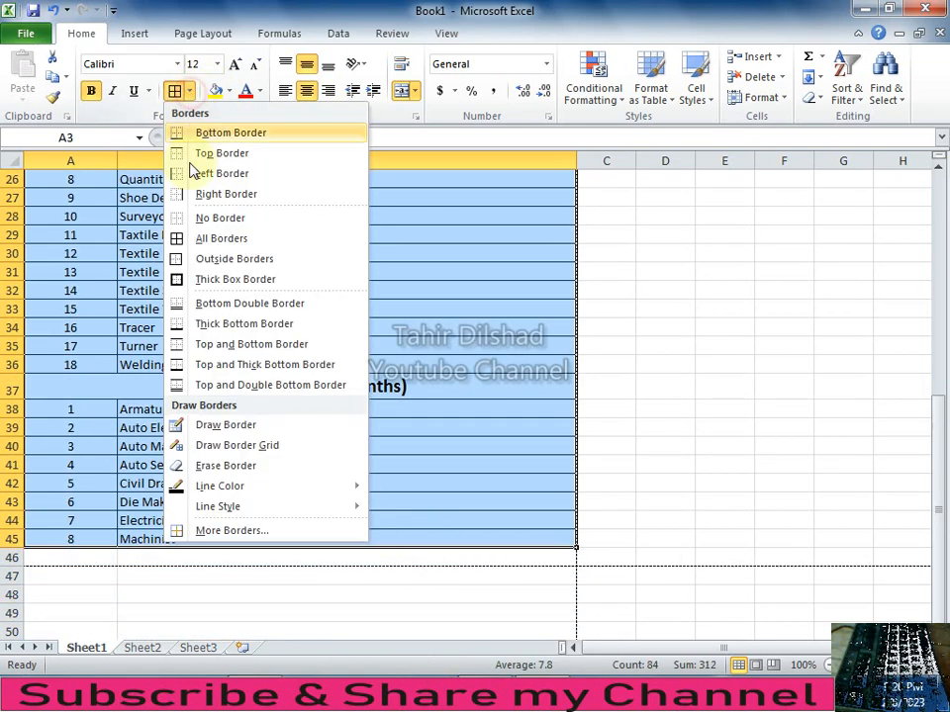
left_click(201, 238)
scroll(202, 240, "up", 8)
left_click(297, 432)
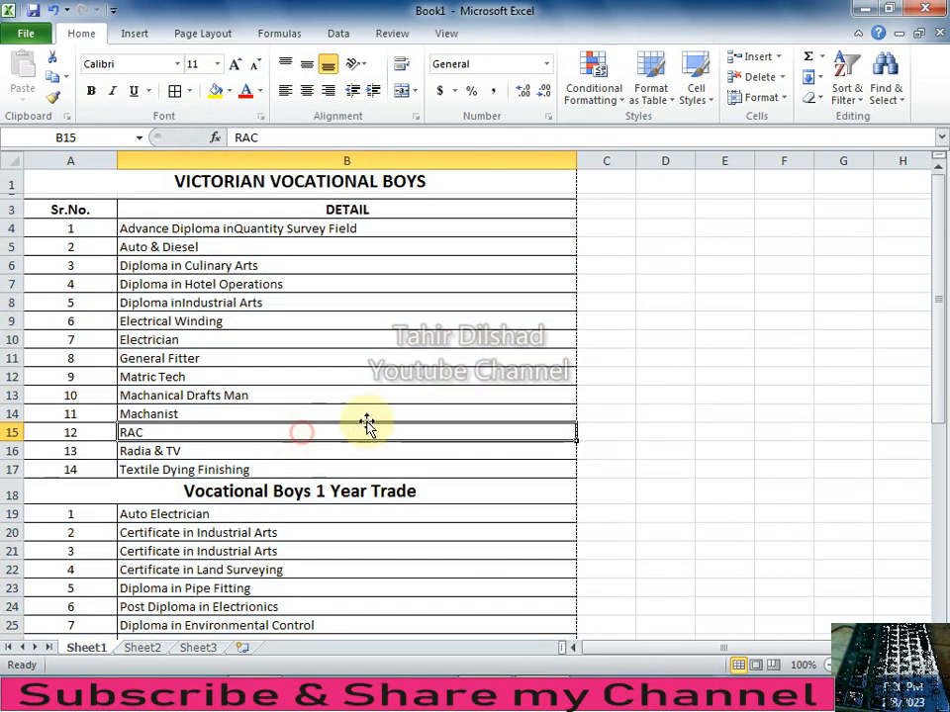
Add a Thick Box Border around the table range A3:B45 and check the outline on the sheet.
left_click_drag(57, 210, 473, 516)
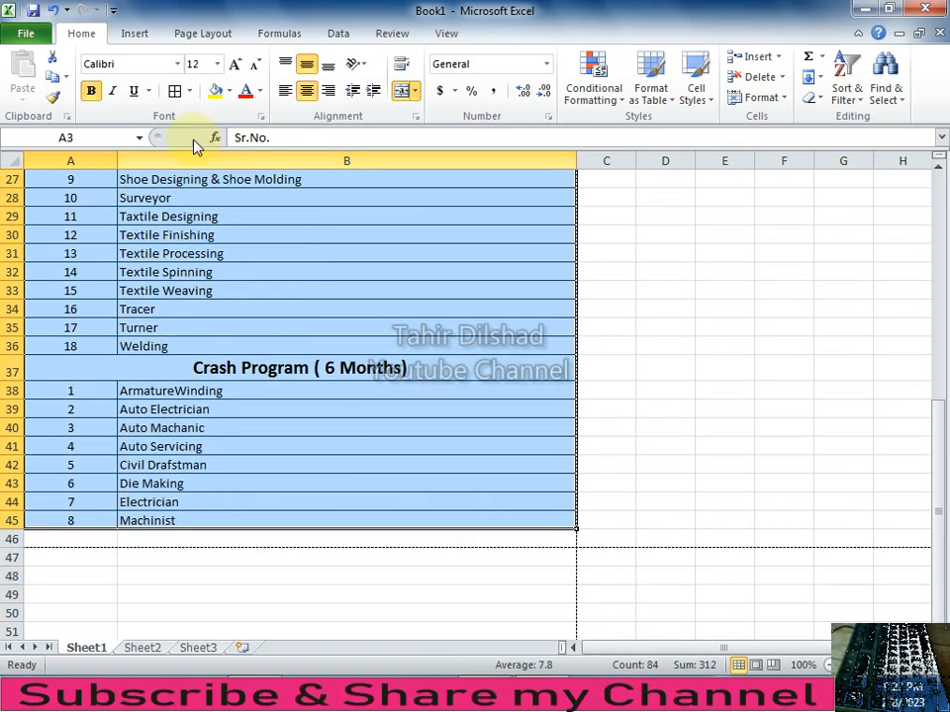
left_click(189, 91)
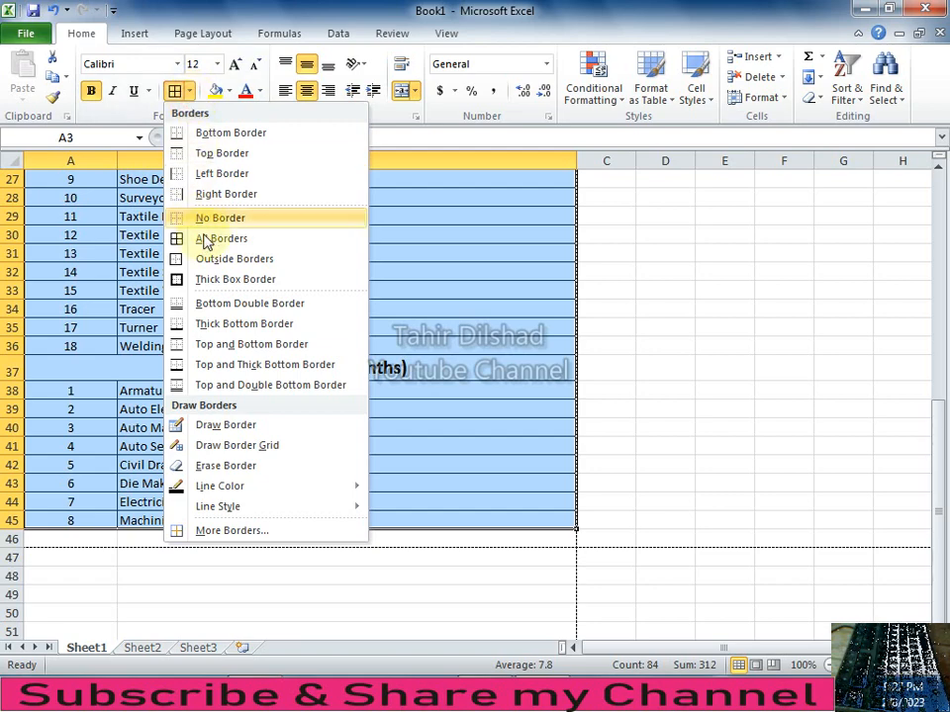
left_click(203, 286)
scroll(245, 358, "up", 9)
left_click(246, 358)
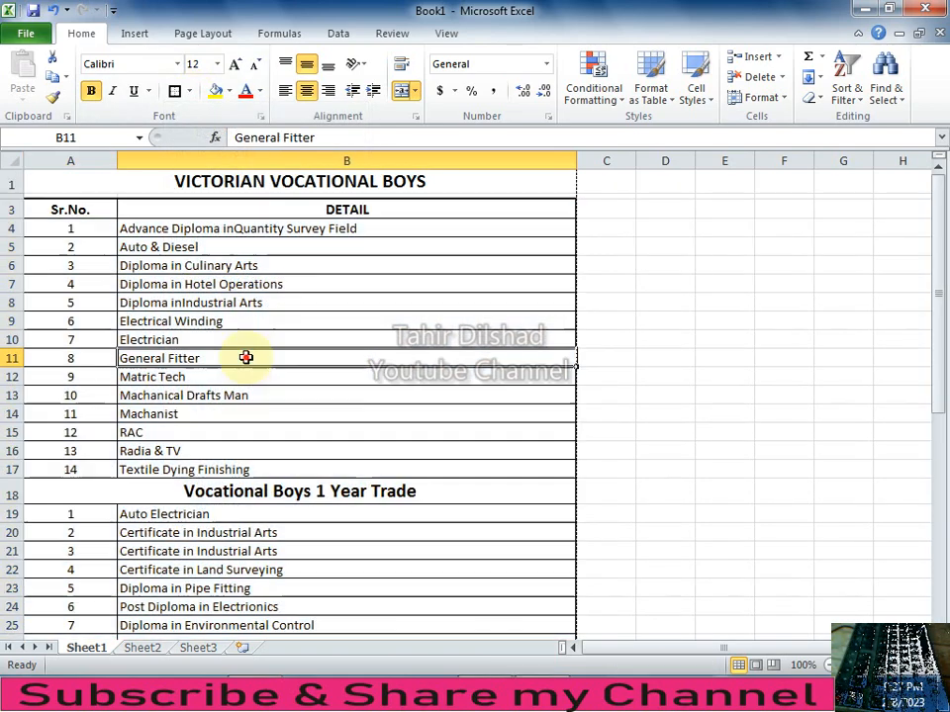
scroll(509, 403, "down", 3)
scroll(508, 402, "up", 3)
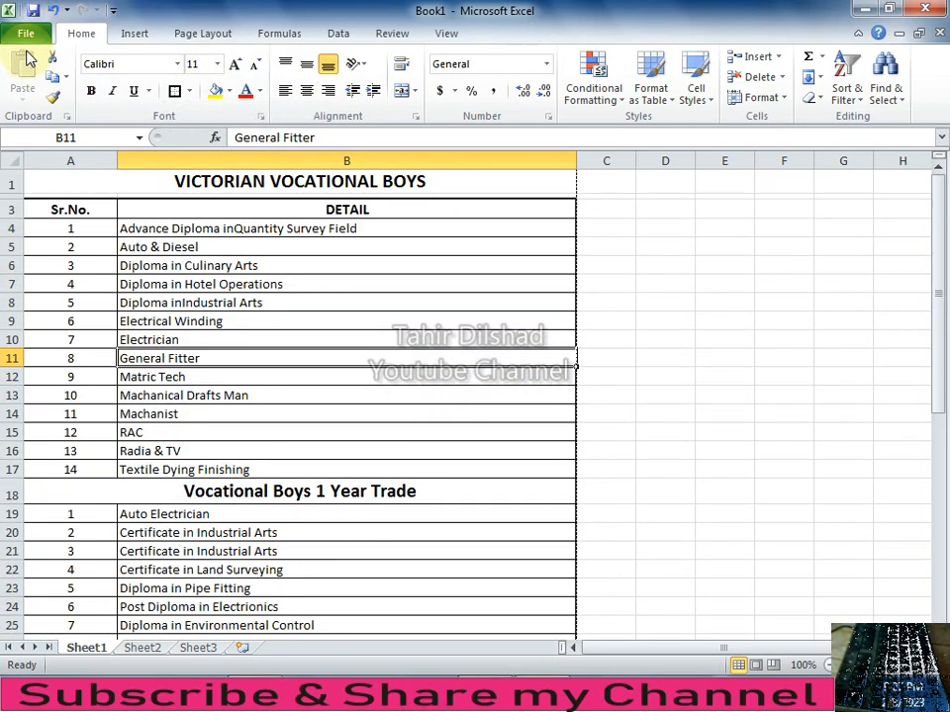
Preview the printed page with the thick outer border, return to the sheet, and review the list from start to end.
left_click(26, 36)
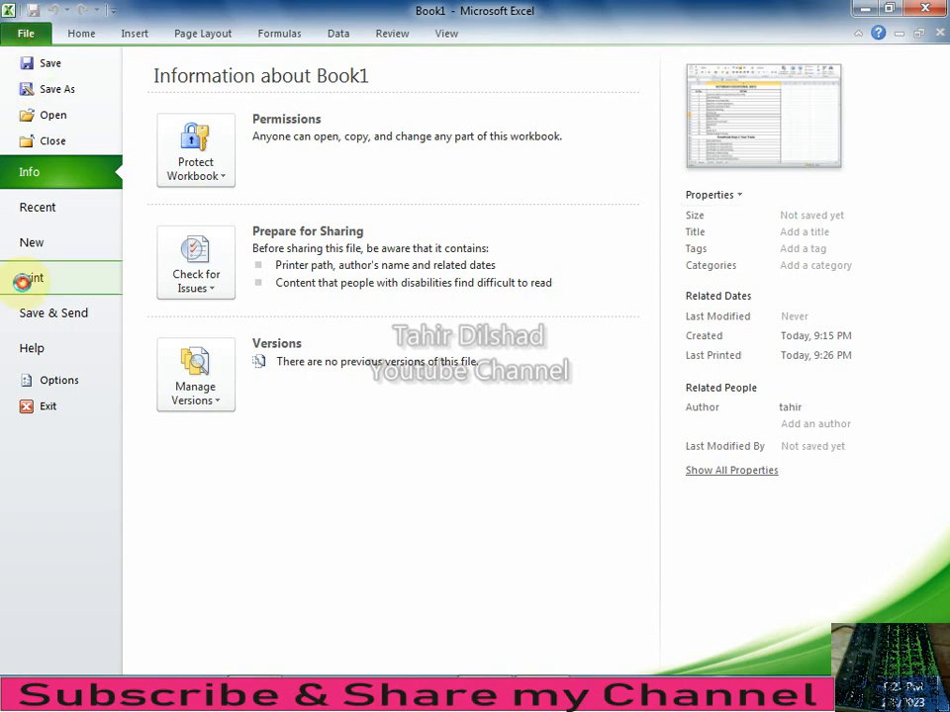
left_click(22, 281)
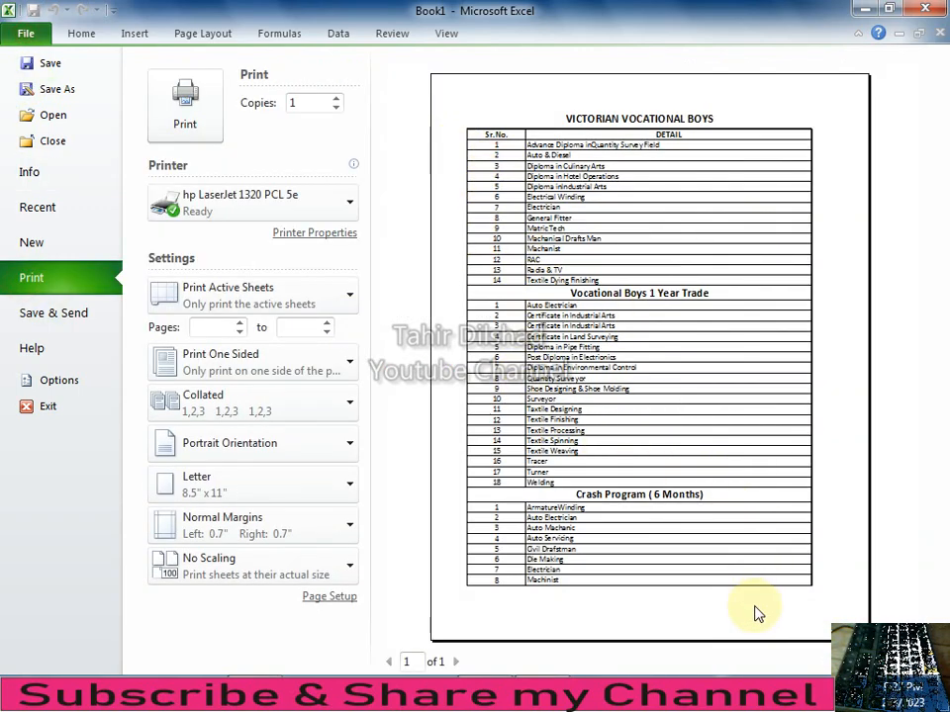
left_click(79, 36)
scroll(314, 429, "down", 10)
scroll(313, 429, "up", 10)
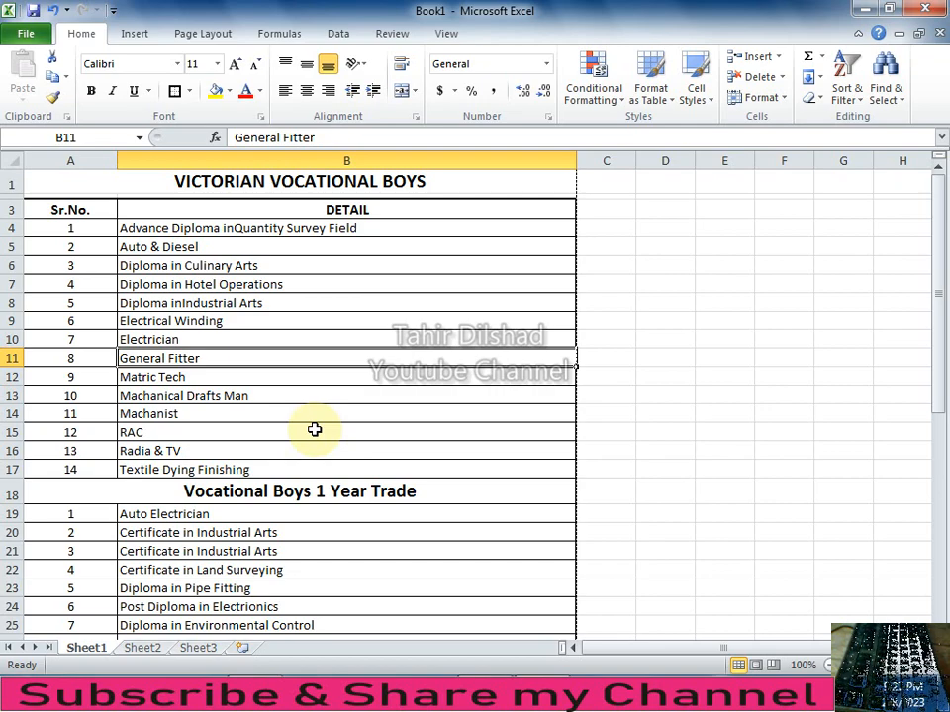
scroll(313, 429, "down", 11)
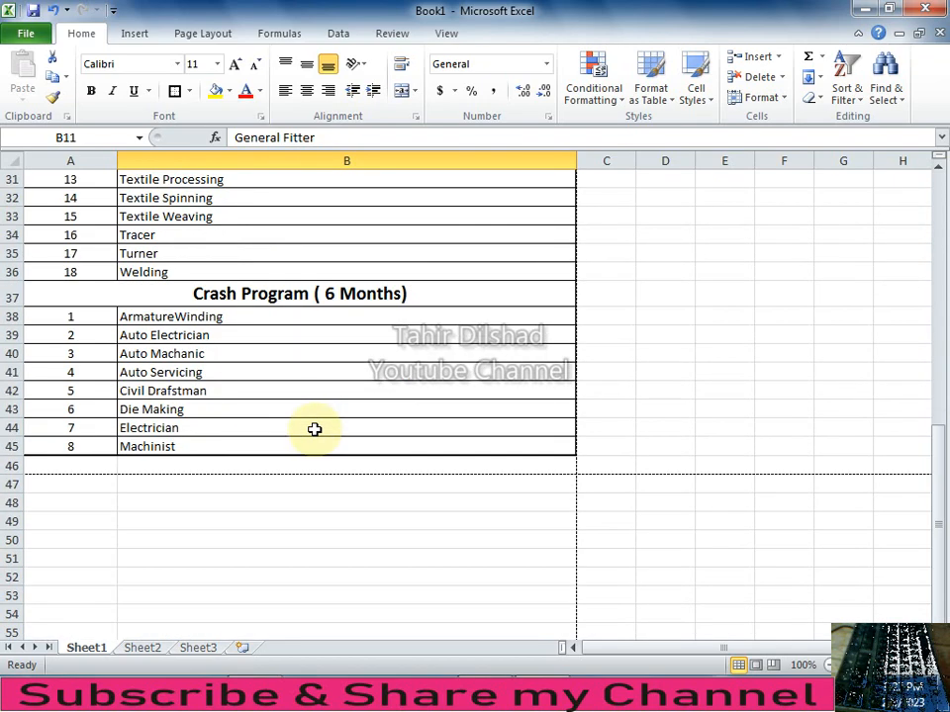
scroll(314, 429, "up", 7)
scroll(314, 429, "up", 4)
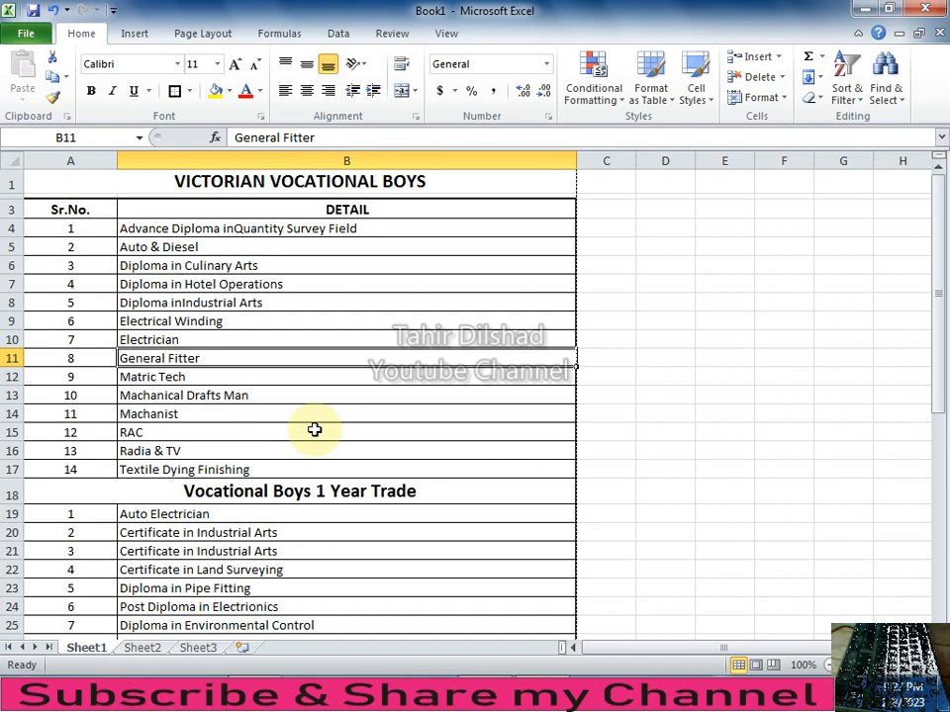
Start saving the workbook, browse the local drives, and choose the Documents library as the save location.
left_click(21, 30)
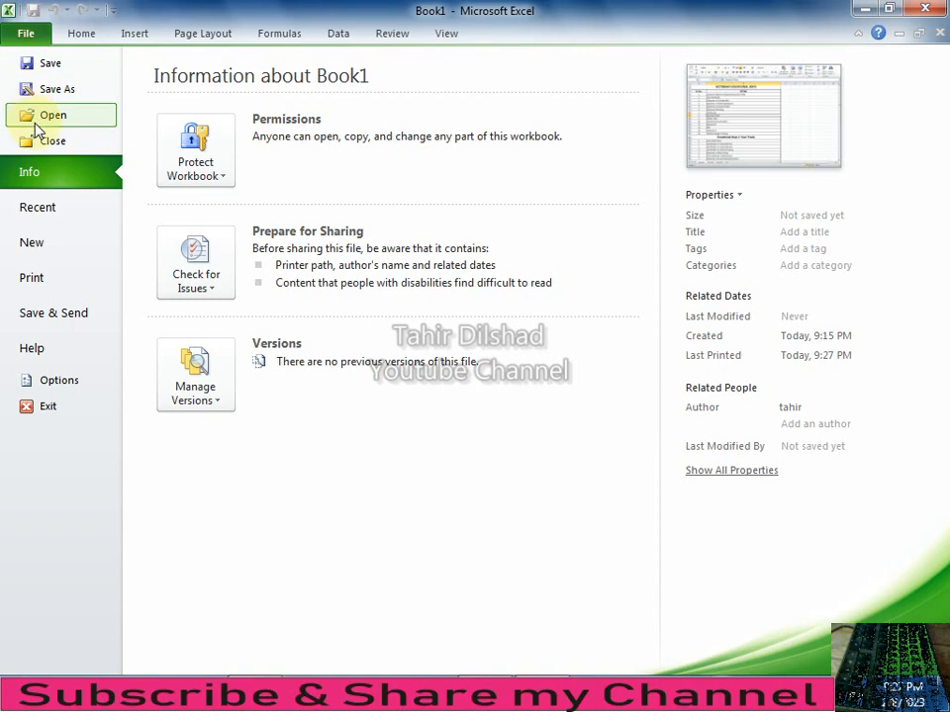
left_click(51, 73)
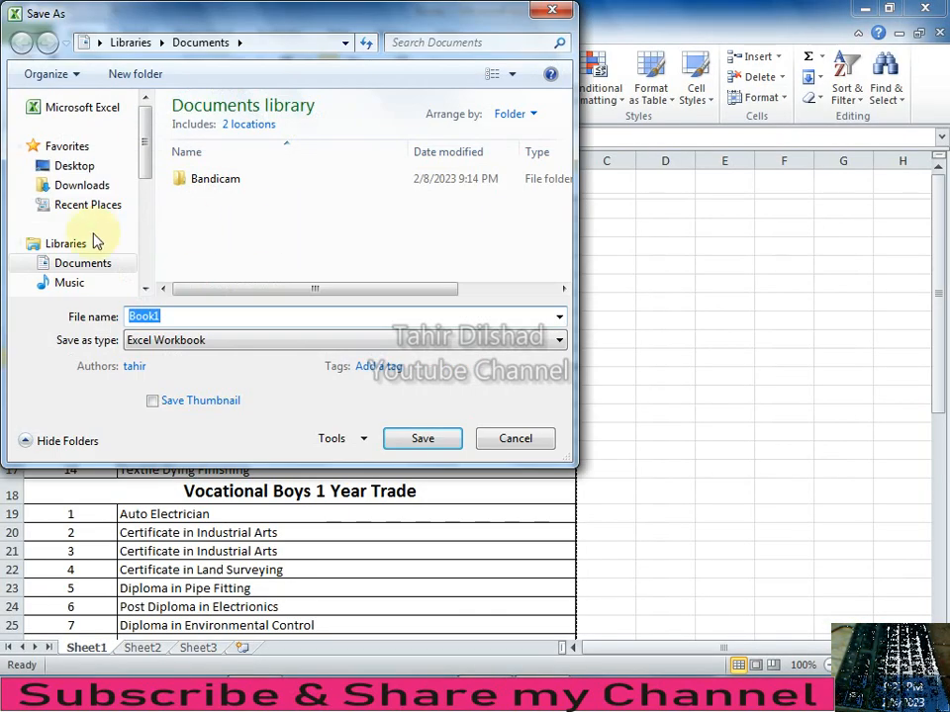
left_click_drag(149, 141, 147, 246)
left_click(77, 238)
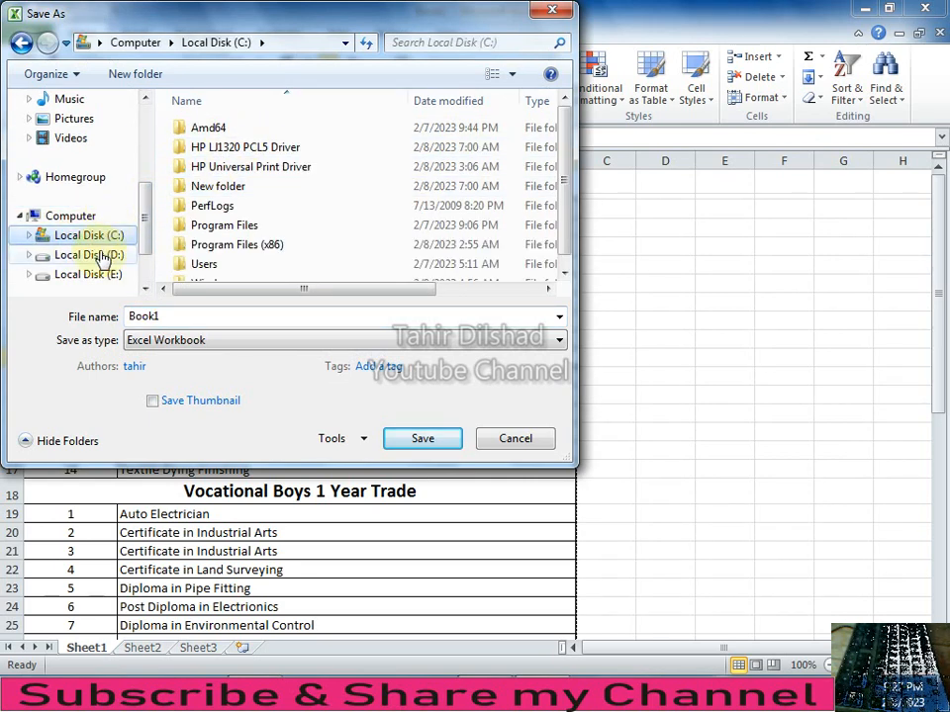
left_click(61, 256)
left_click(67, 274)
left_click(89, 216)
left_click_drag(145, 211, 110, 174)
left_click(105, 151)
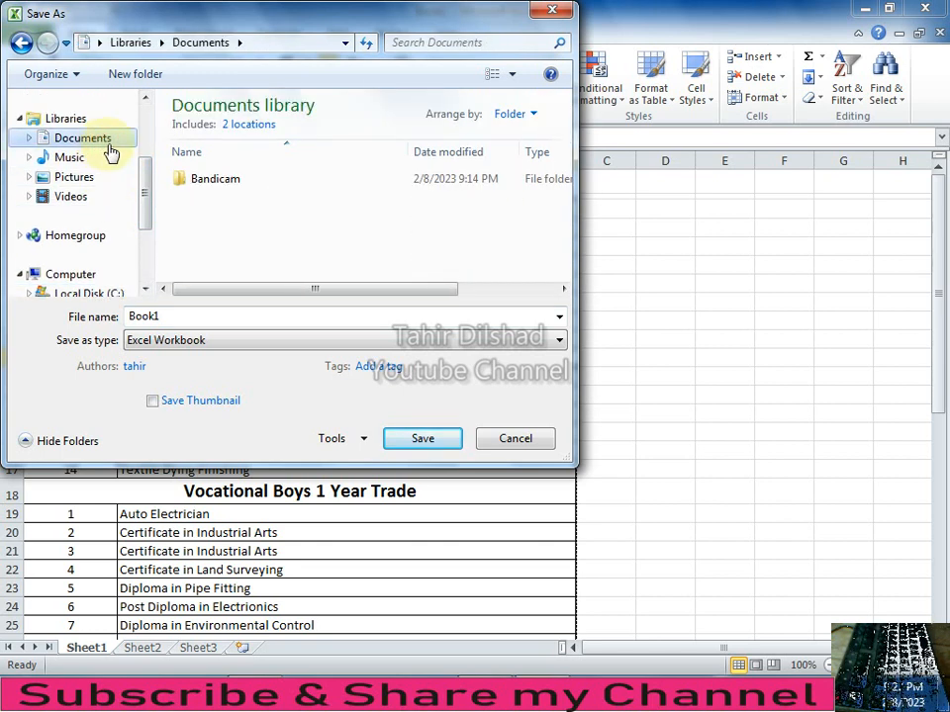
Create a folder named Excel Assignment in the Documents library.
left_click(134, 74)
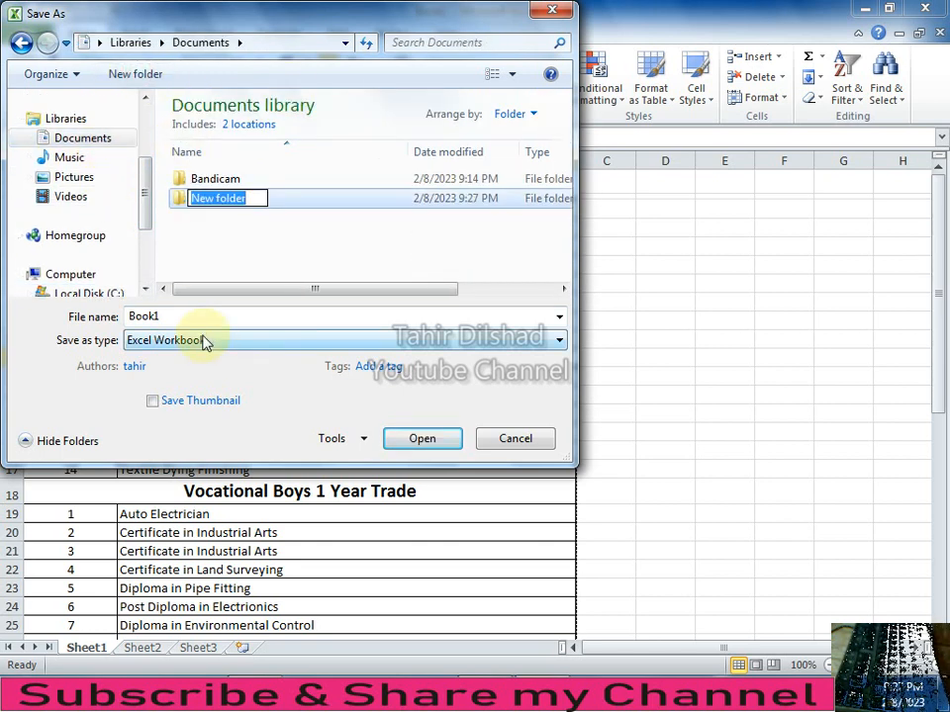
type("Excel Assi")
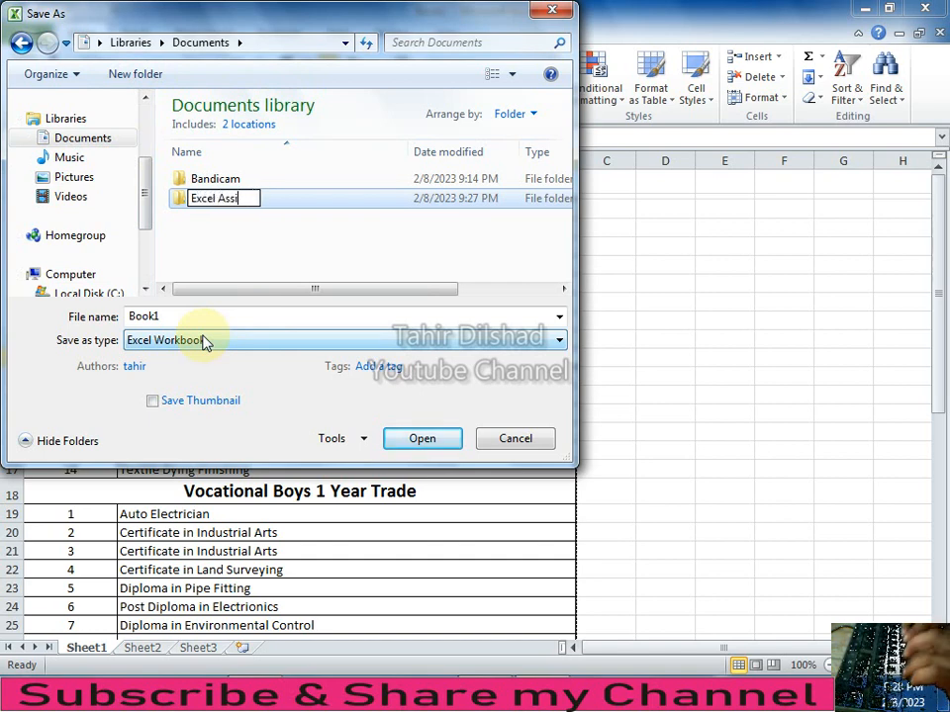
type("gnment")
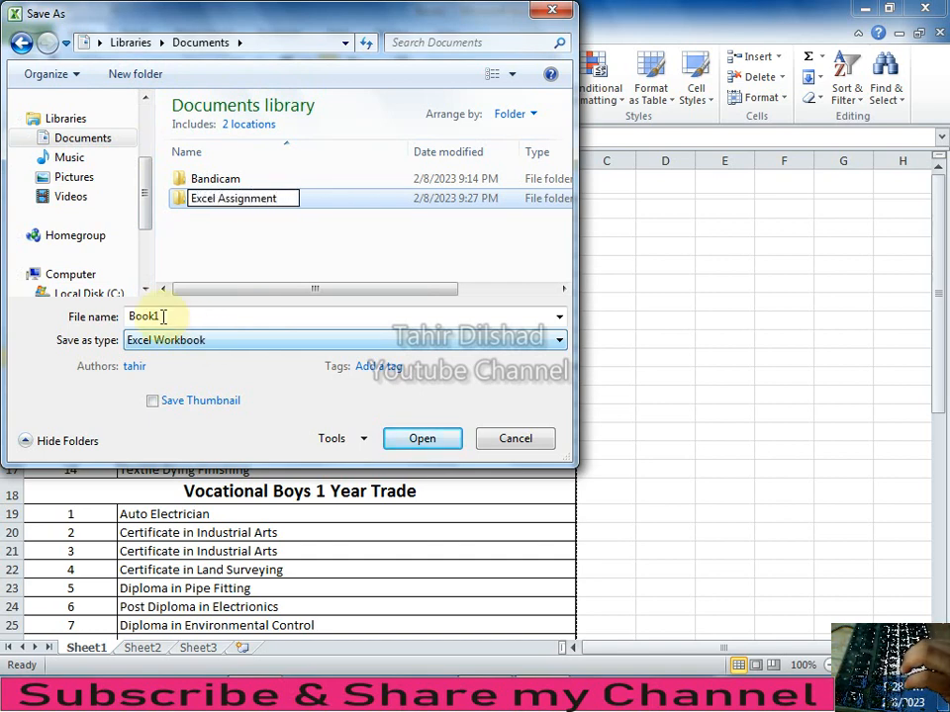
key("Return")
Save the workbook as "Assignmnet 1" in the Excel Assignment folder, in Excel Workbook format.
double_click(164, 315)
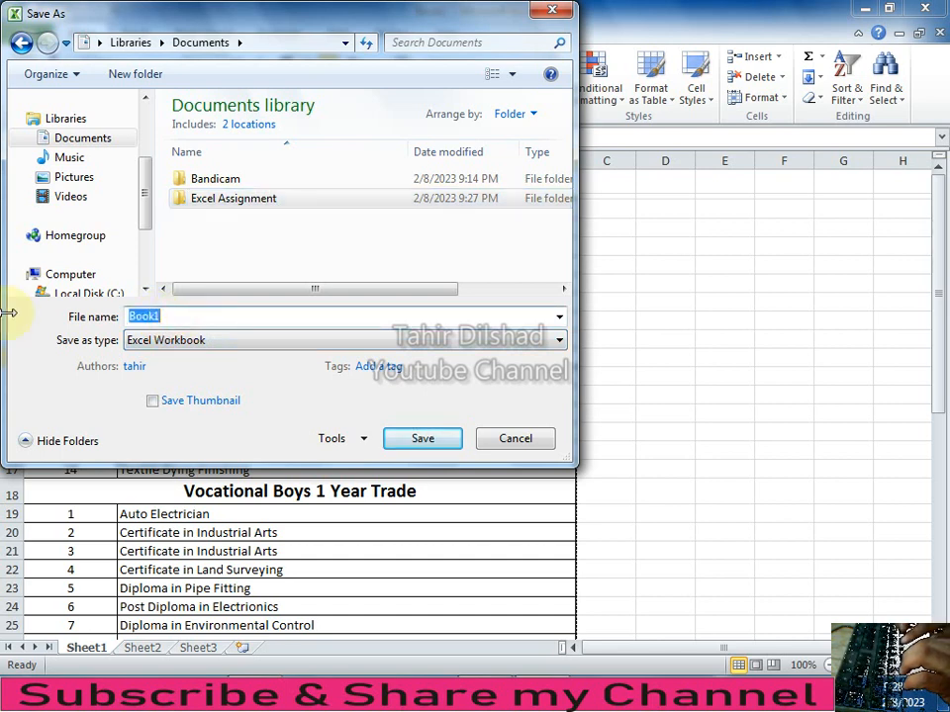
type("F")
key("BackSpace")
type("A")
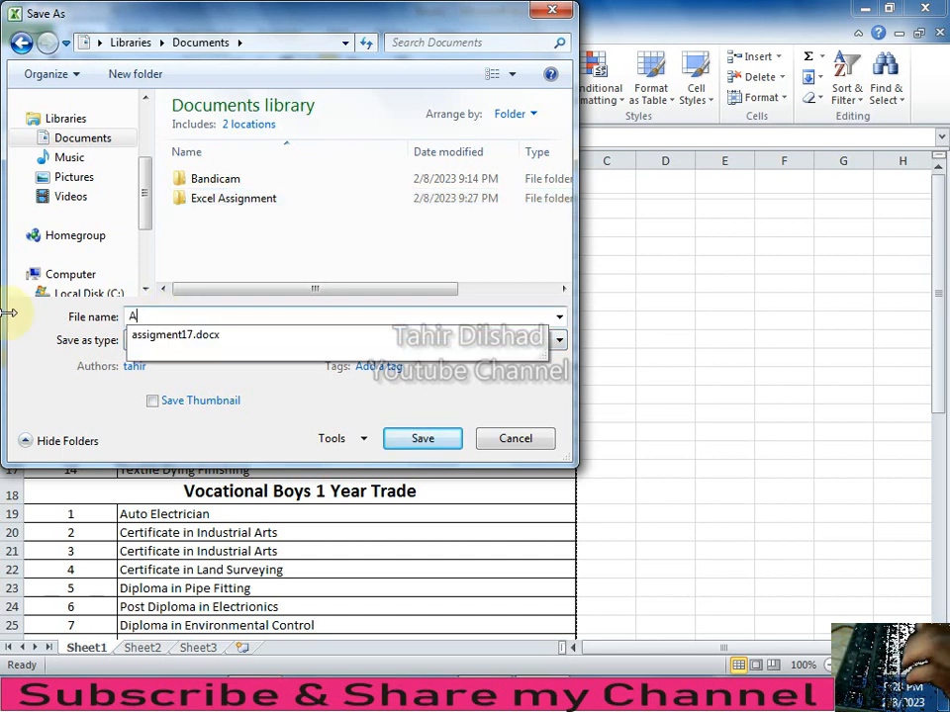
type("ssin")
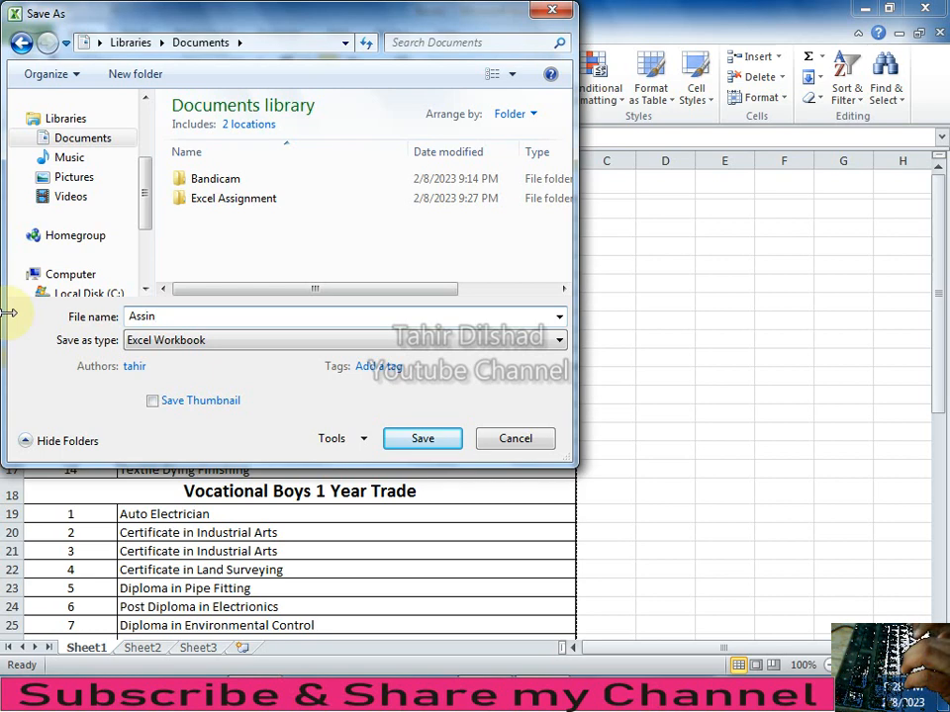
key("BackSpace")
type("gnmnet 1")
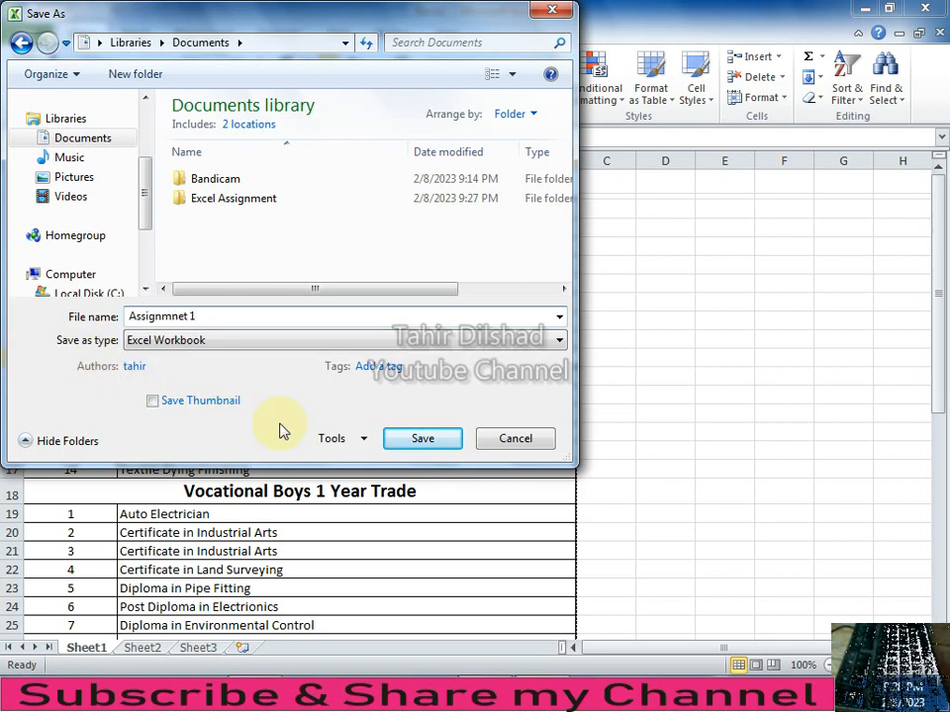
double_click(238, 207)
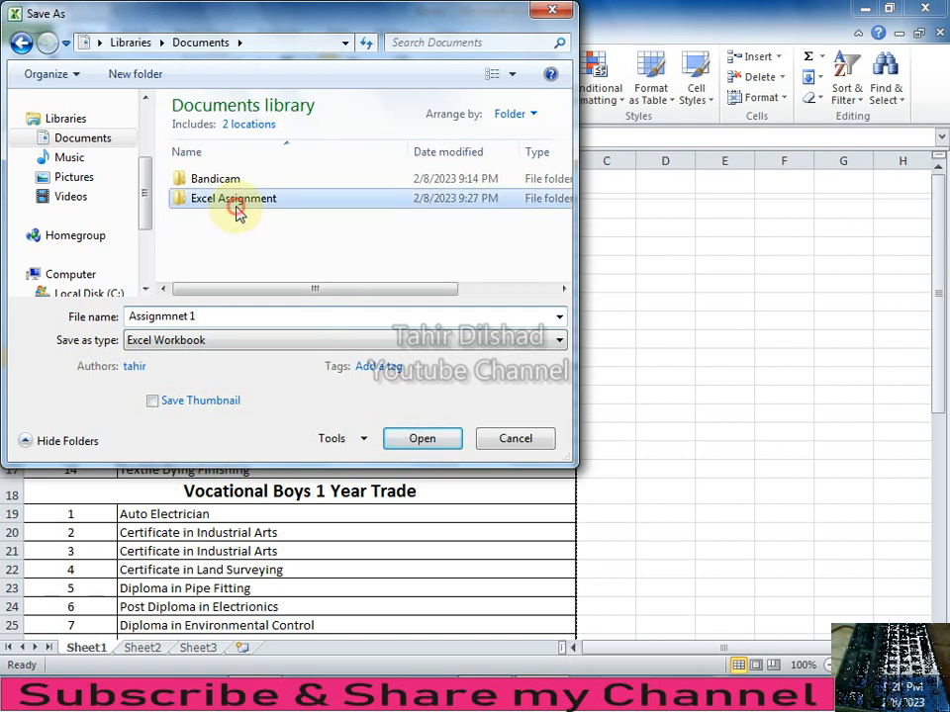
left_click(427, 437)
left_click(352, 399)
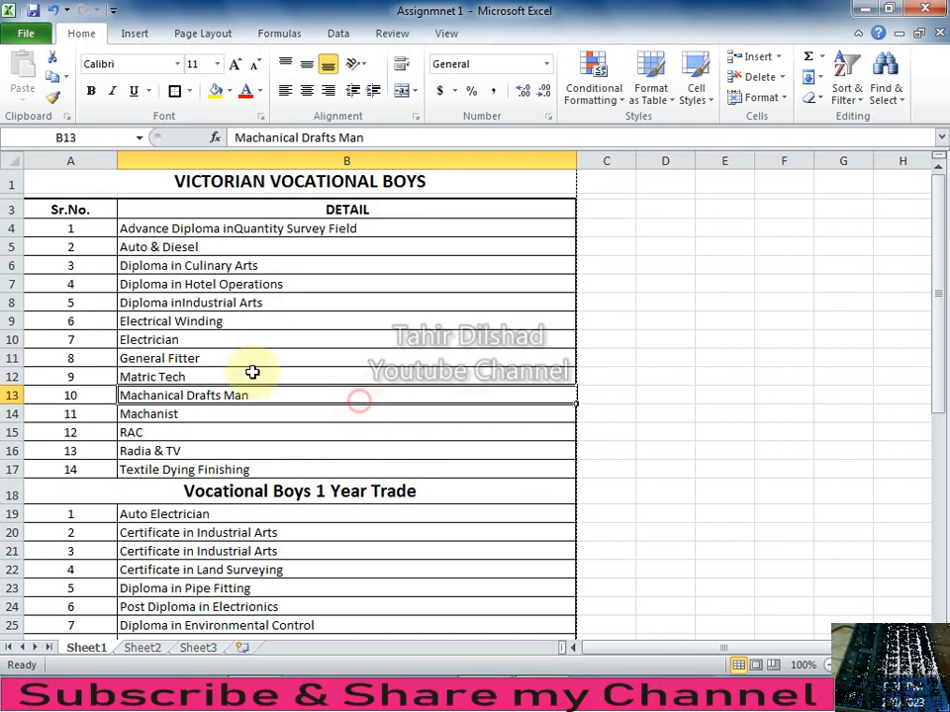
Preview the saved workbook's printed page and look over the list once more on the sheet.
left_click(32, 32)
left_click(61, 277)
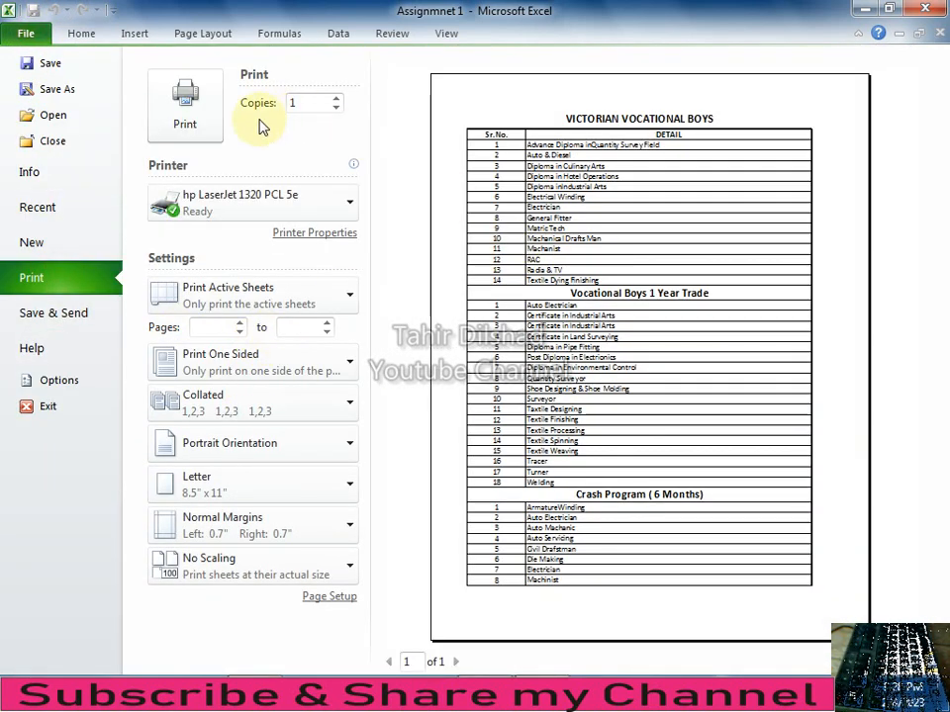
left_click(83, 35)
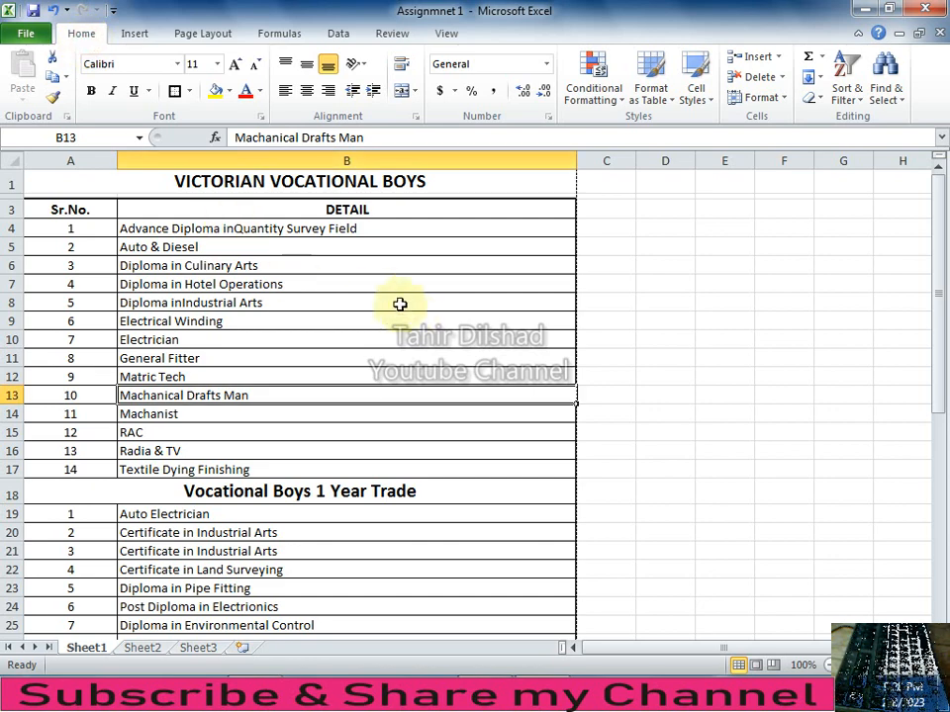
scroll(466, 551, "down", 9)
scroll(450, 555, "up", 9)
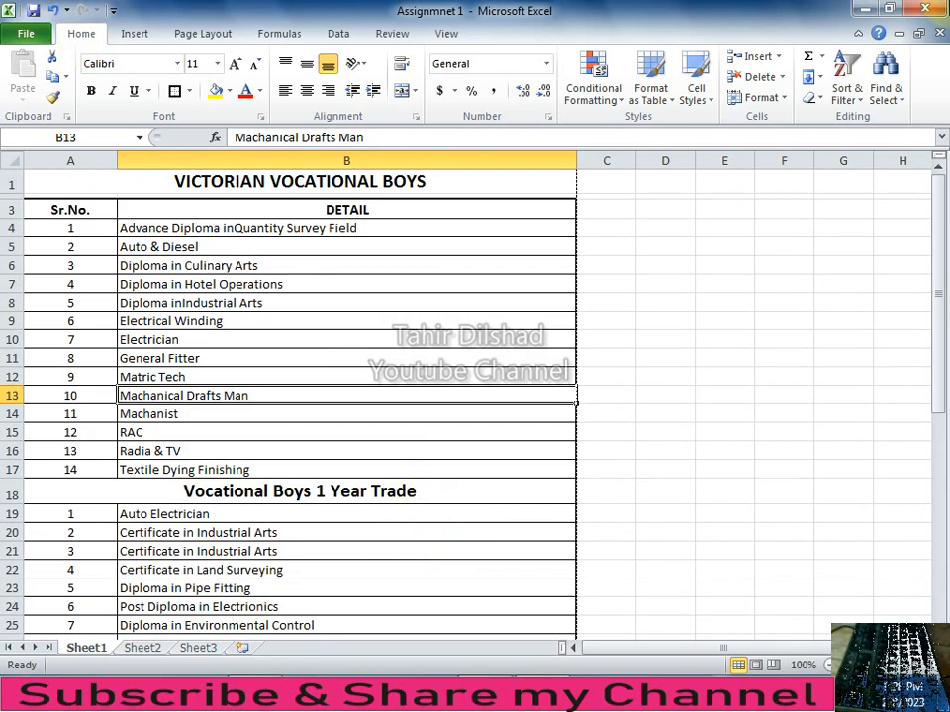
Close the saved workbook and return to the desktop.
left_click(925, 9)
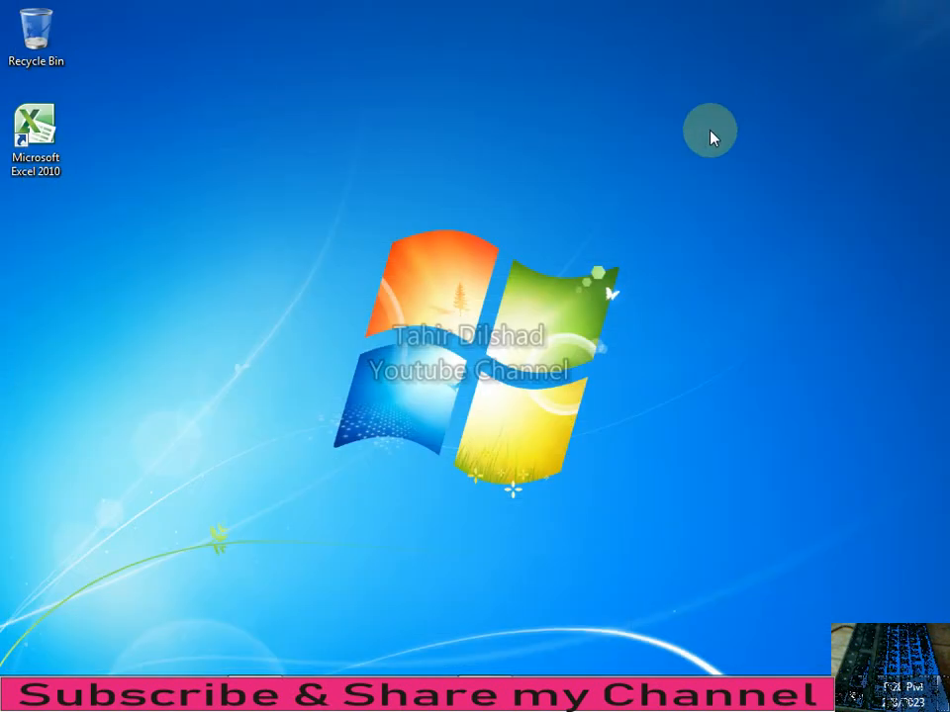
right_click(327, 227)
left_click(372, 282)
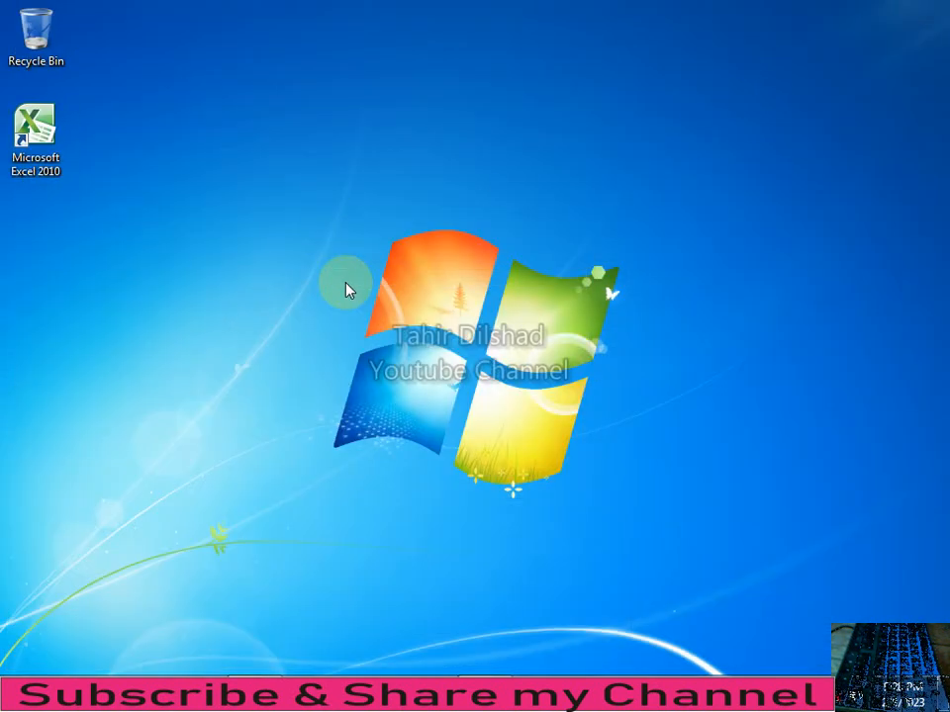